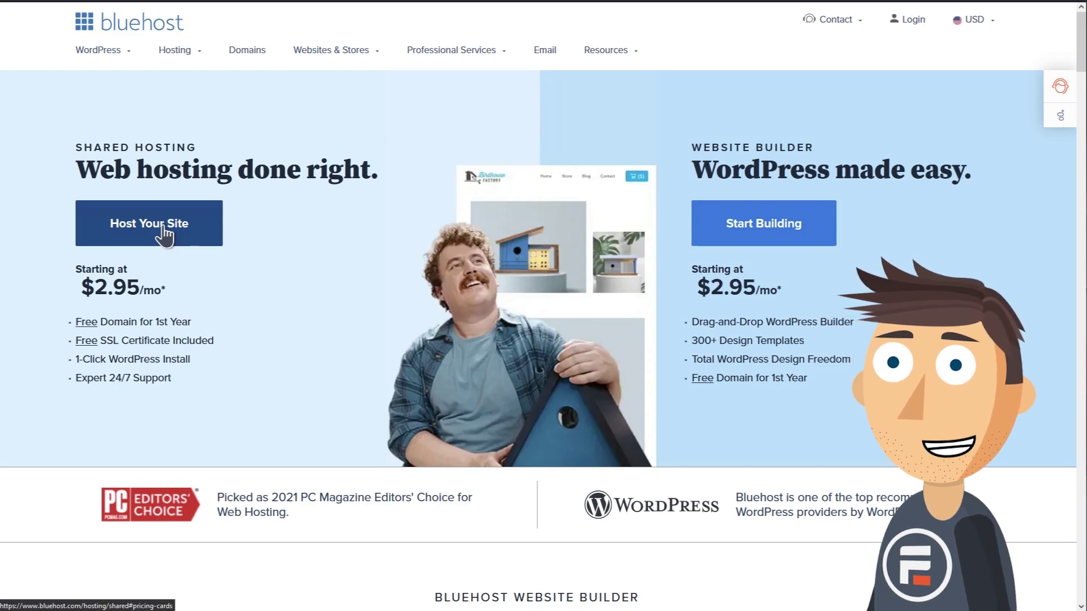
Choose the Basic shared hosting plan at $2.95/mo from Bluehost's plan list.
click(163, 227)
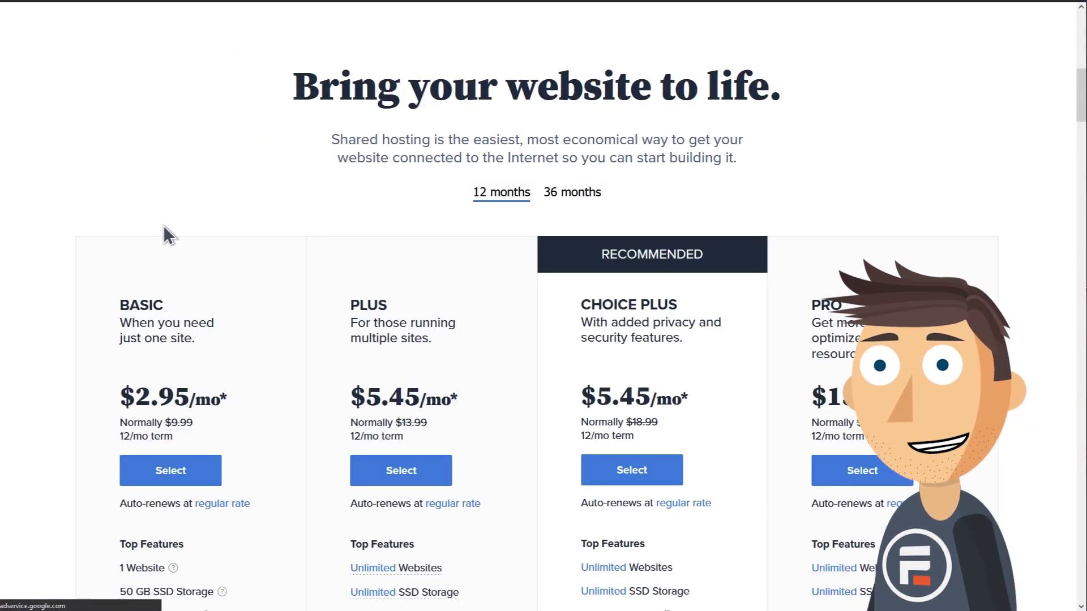
scroll(281, 232, down, 1)
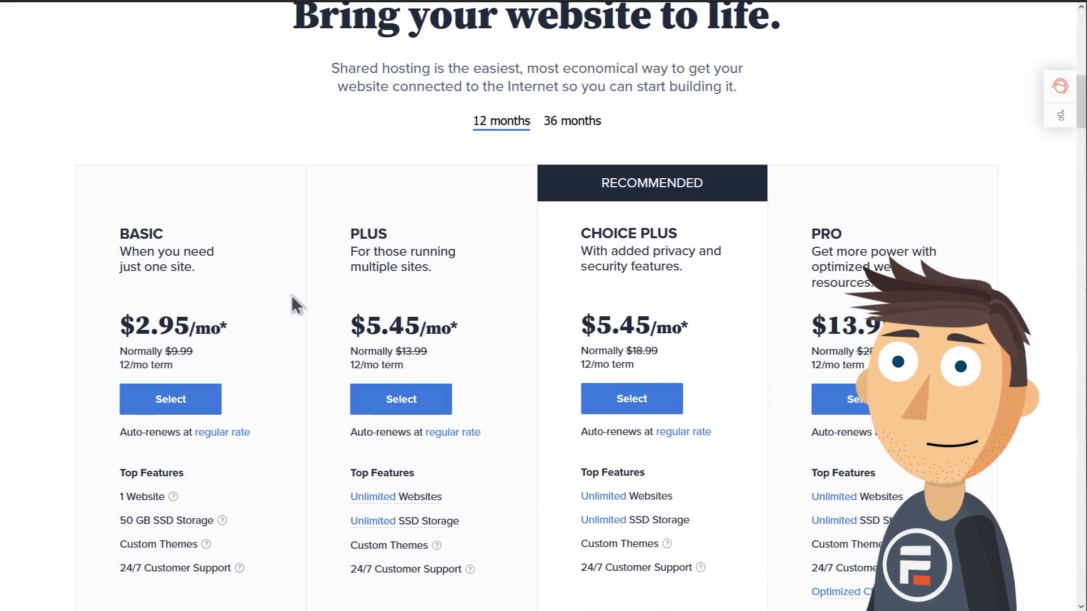
click(184, 399)
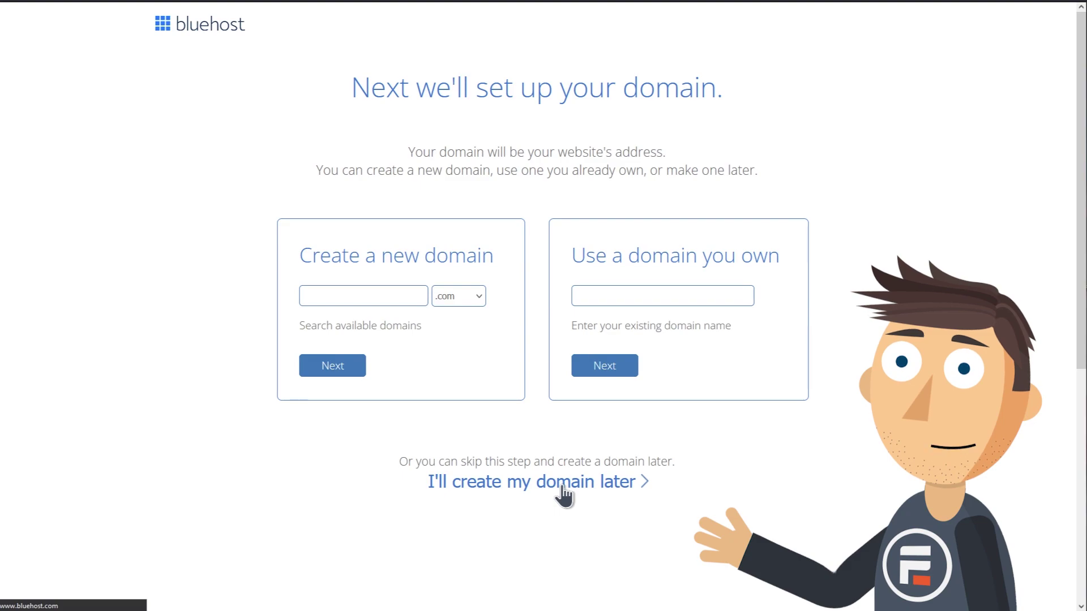
Skip domain setup for now and review the Basic 12-month plan options and extras.
click(563, 487)
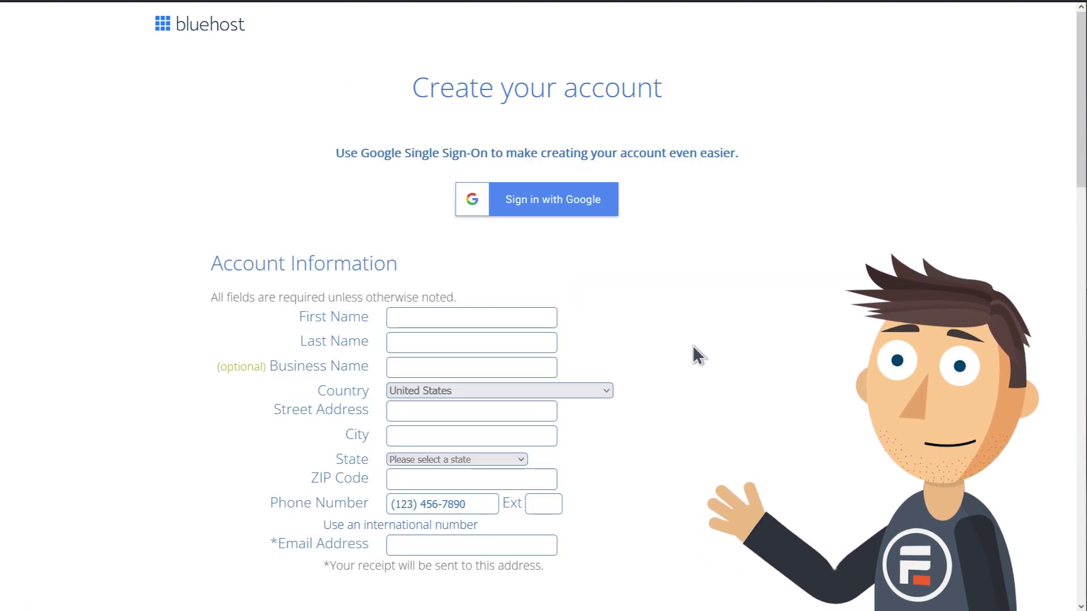
scroll(691, 346, down, 5)
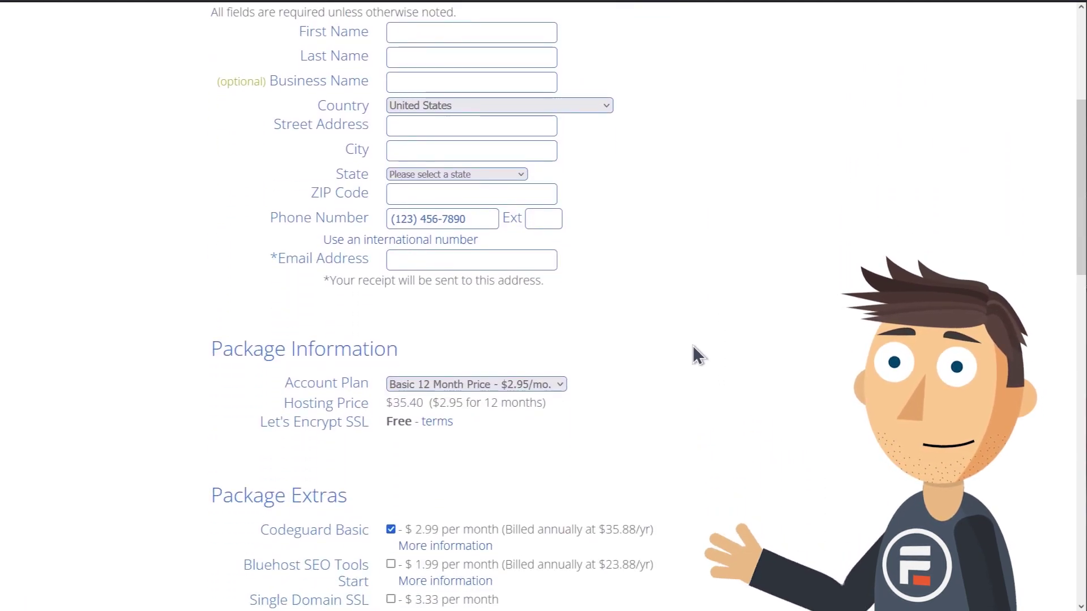
scroll(693, 346, down, 1)
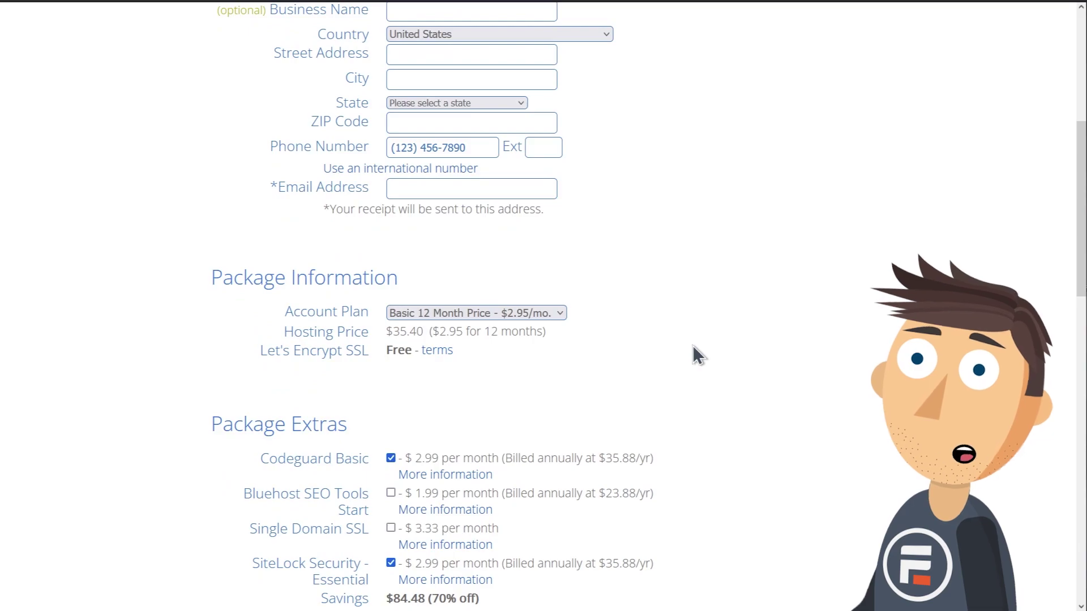
click(552, 314)
scroll(673, 355, down, 4)
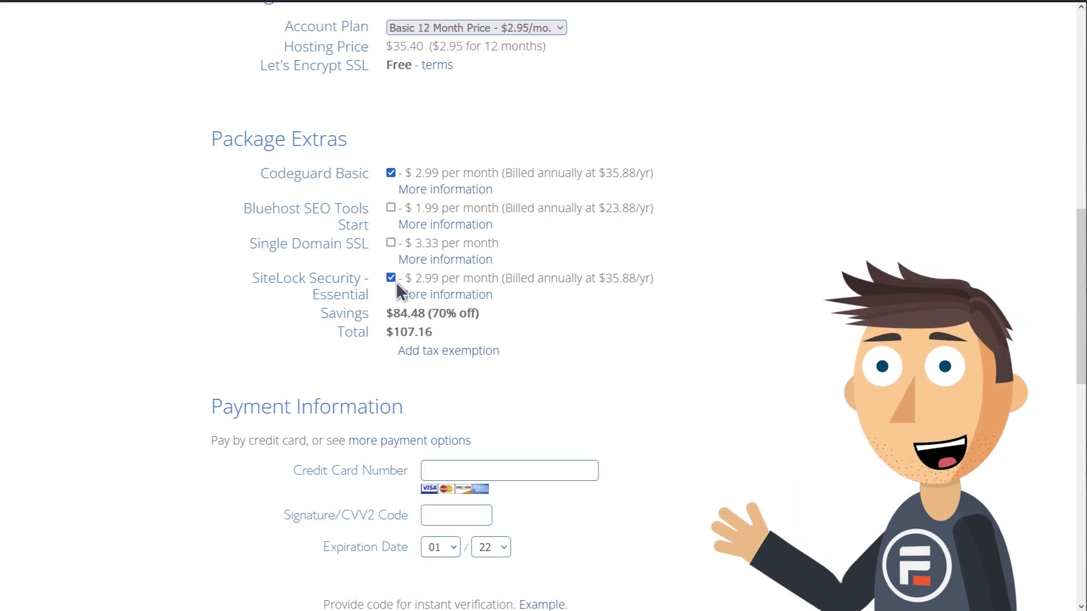
scroll(572, 306, down, 8)
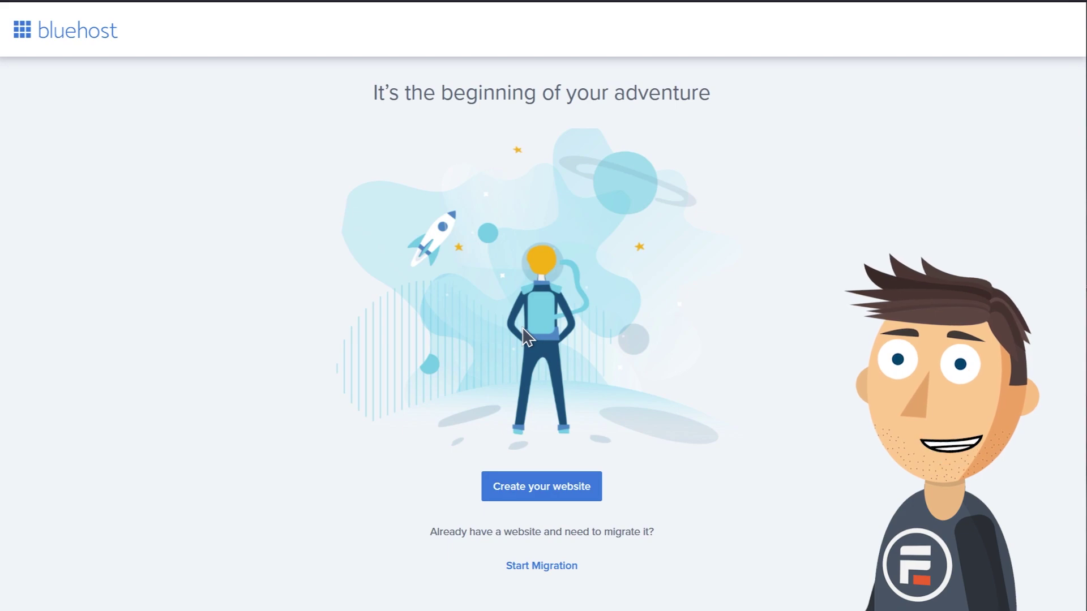
Start a new Business website with no building help, second comfort level, built with WordPress.
click(575, 494)
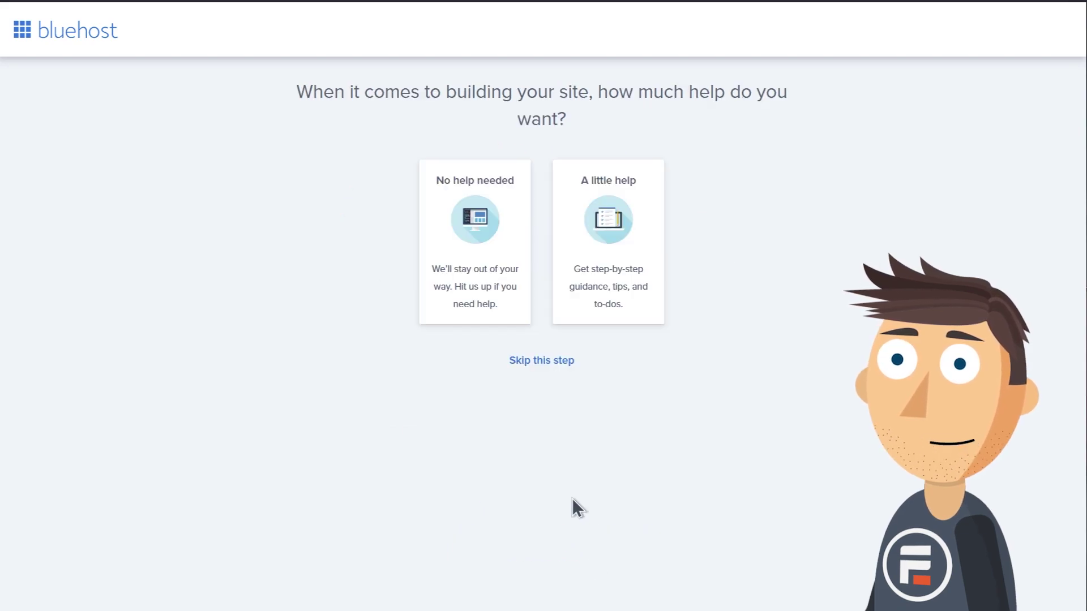
click(492, 229)
click(605, 335)
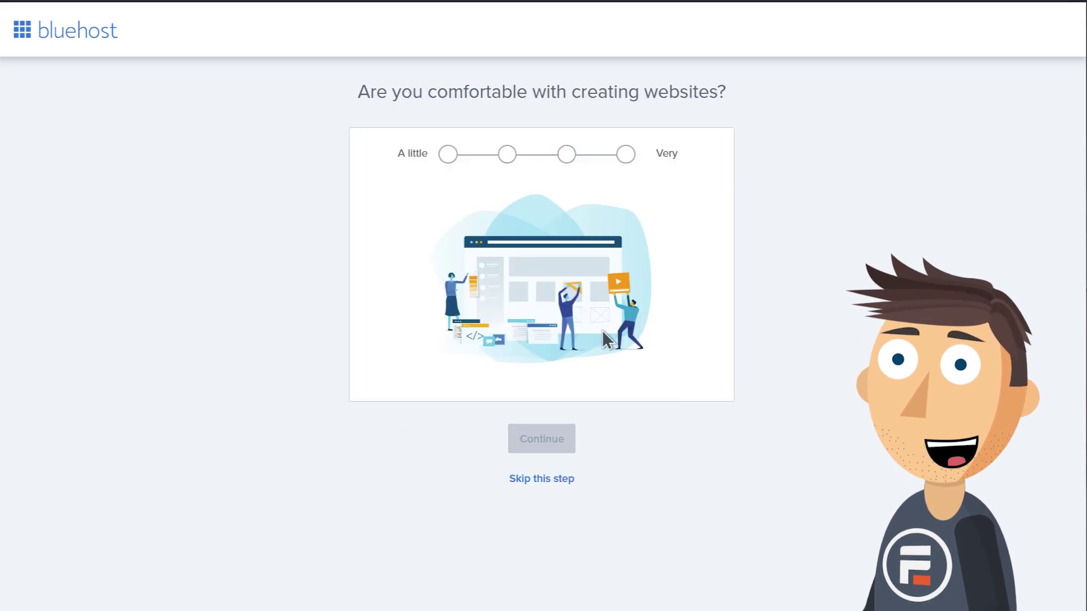
click(506, 154)
click(538, 439)
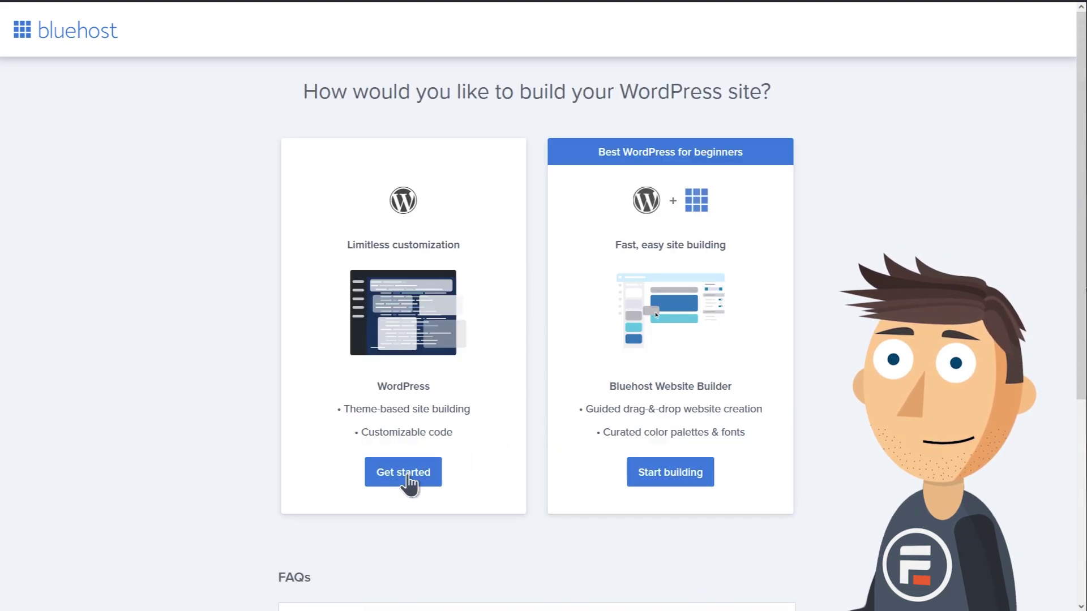
click(407, 480)
Set site type to Advertising & Marketing for Myself and name the site Stumpany.
click(534, 247)
click(532, 371)
click(538, 323)
click(527, 362)
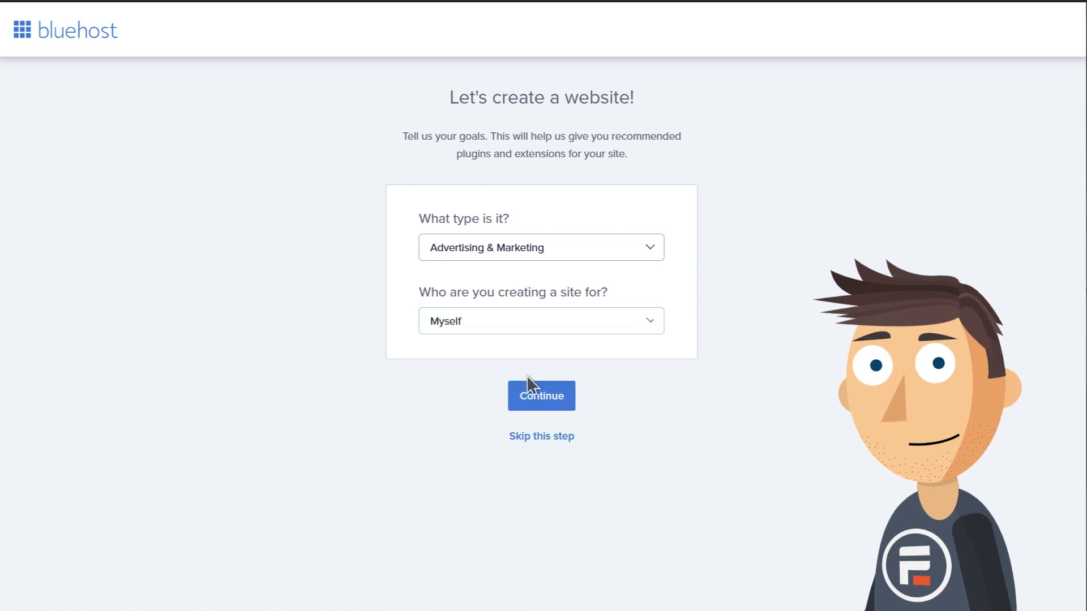
click(531, 396)
click(538, 208)
text(Stumpany)
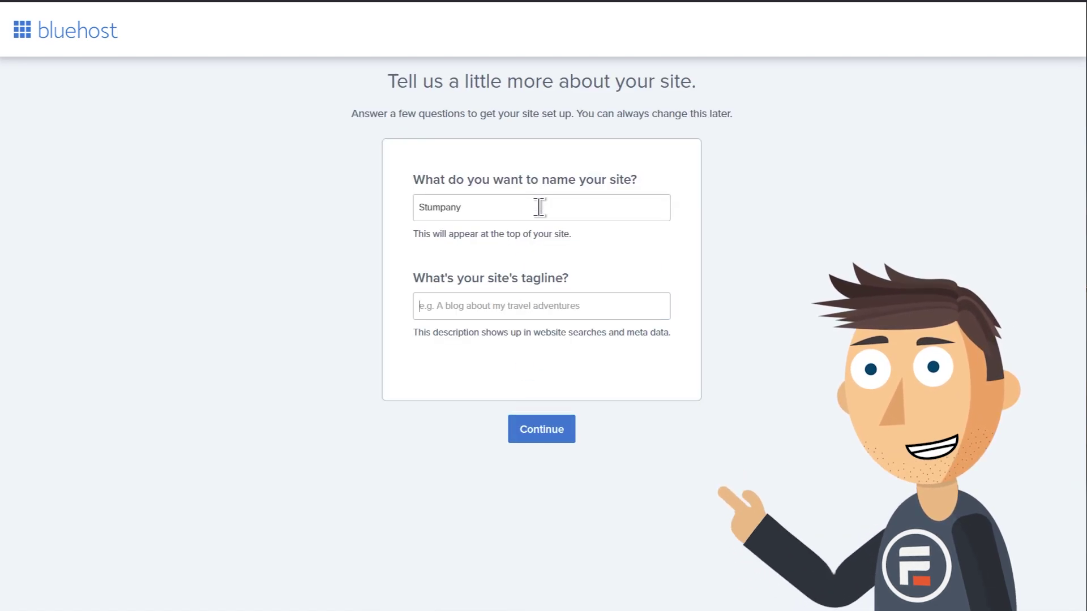
text(A Stupid Company)
click(559, 430)
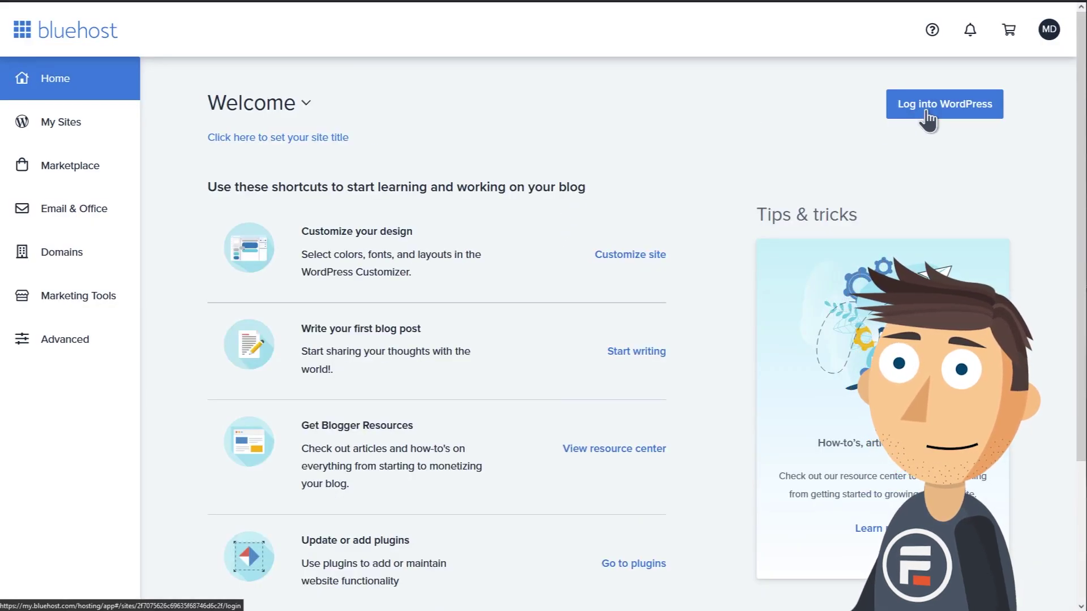
Assign stumpany.net as a parked domain on the primary Stumpany site.
click(918, 110)
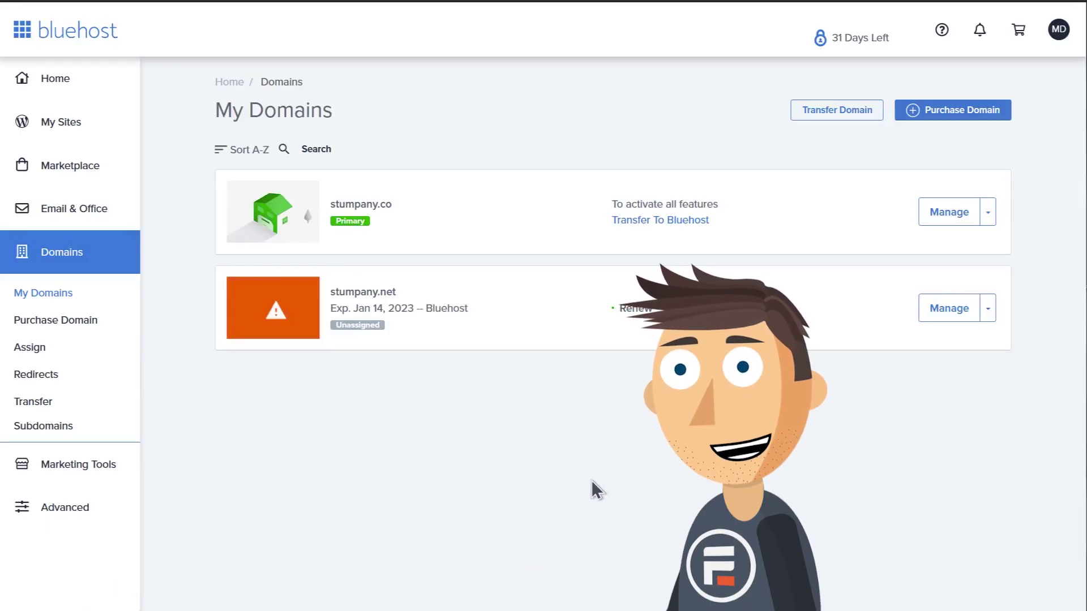
click(988, 314)
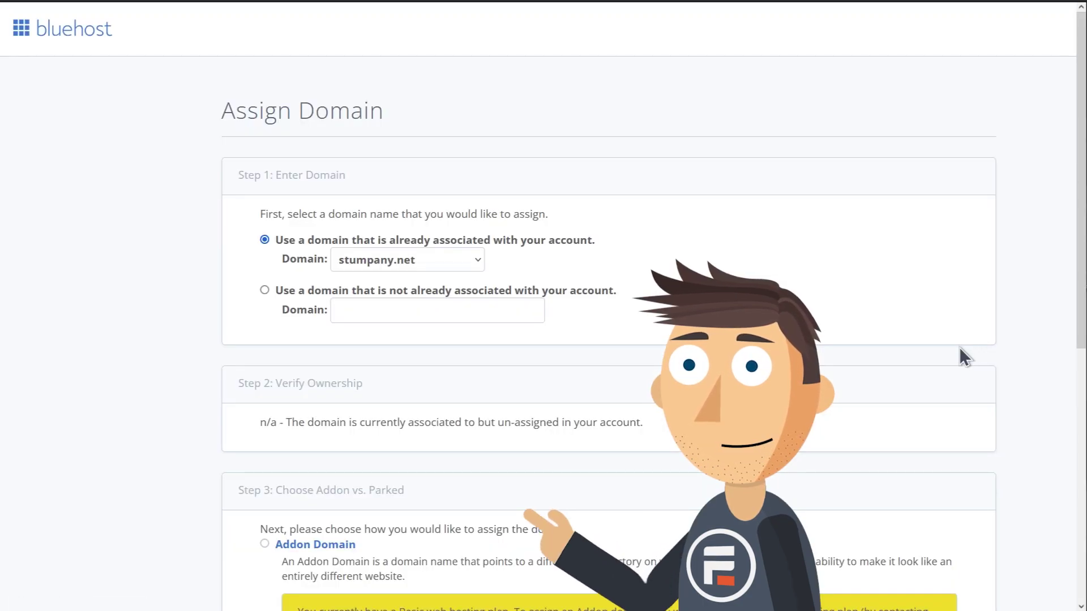
scroll(866, 359, down, 4)
scroll(865, 351, down, 4)
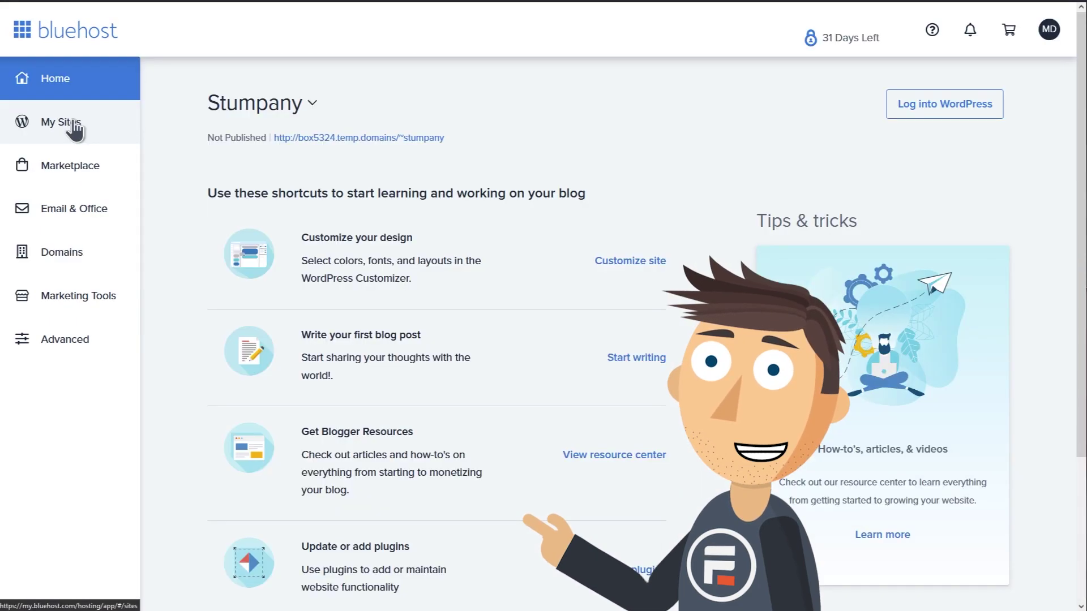
click(74, 122)
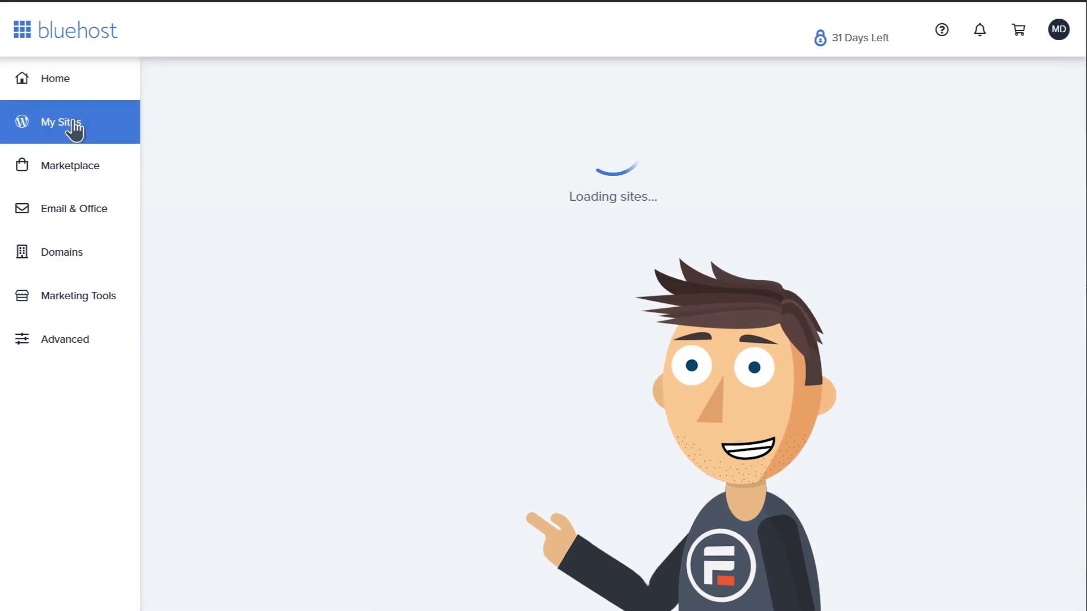
click(552, 302)
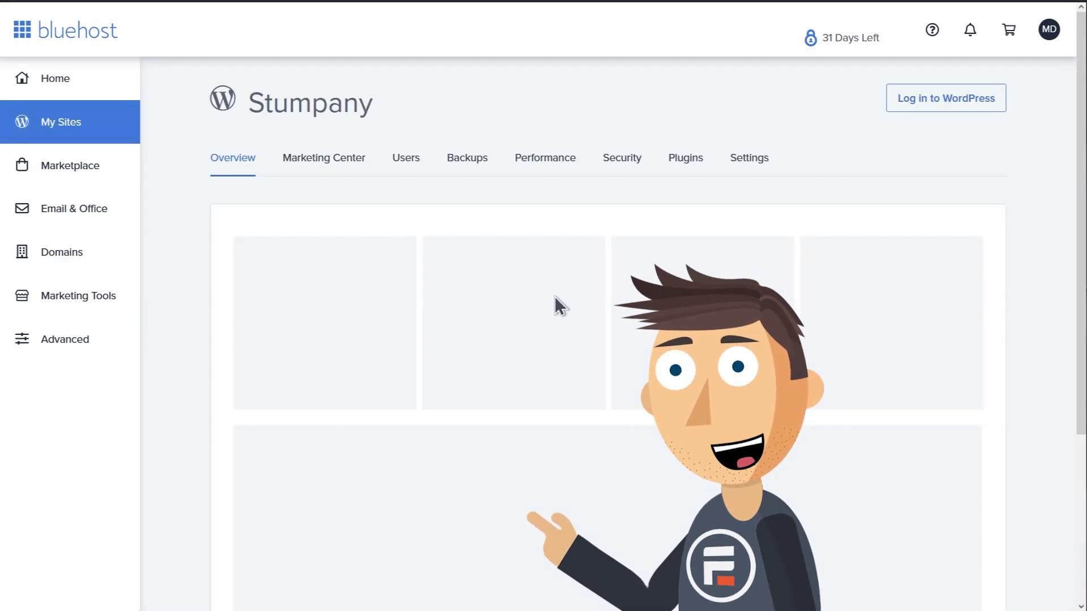
click(746, 161)
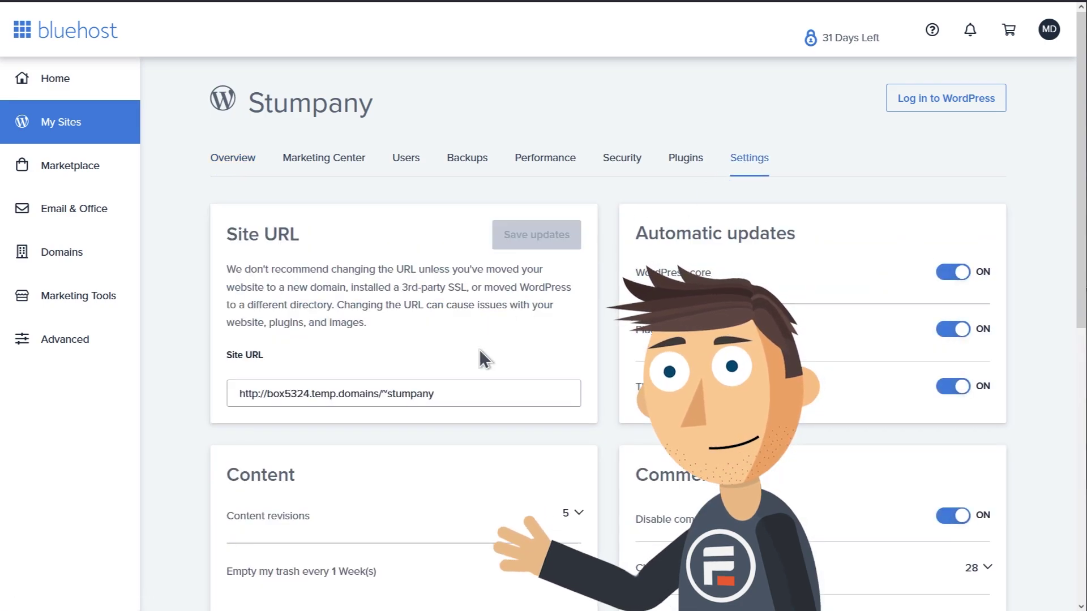
drag(481, 393, 265, 395)
text(w)
key(BackSpace)
text(stumpany.net)
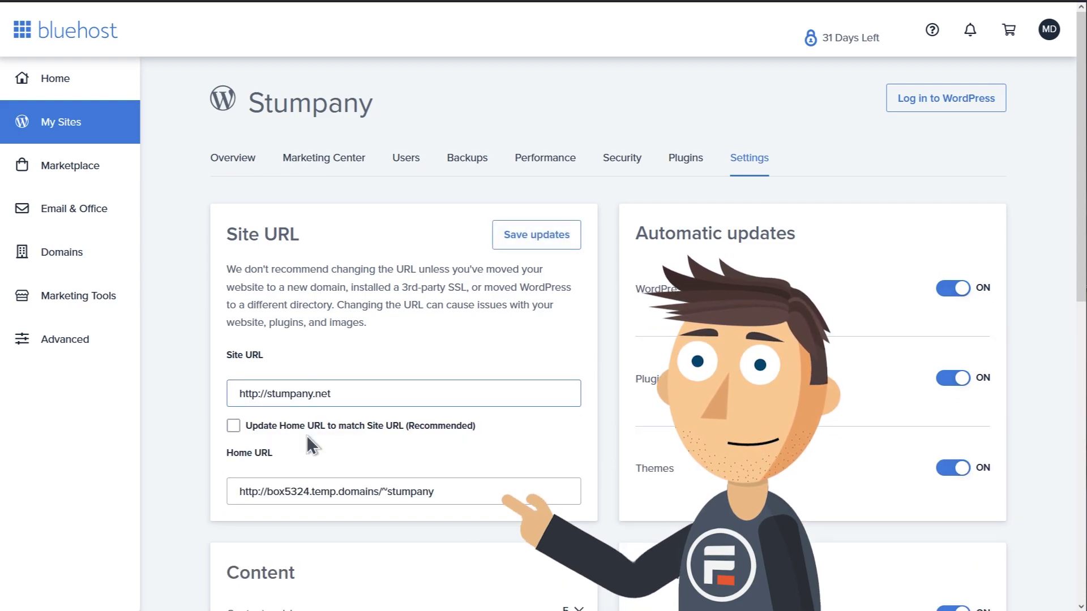
click(299, 427)
click(298, 427)
click(535, 237)
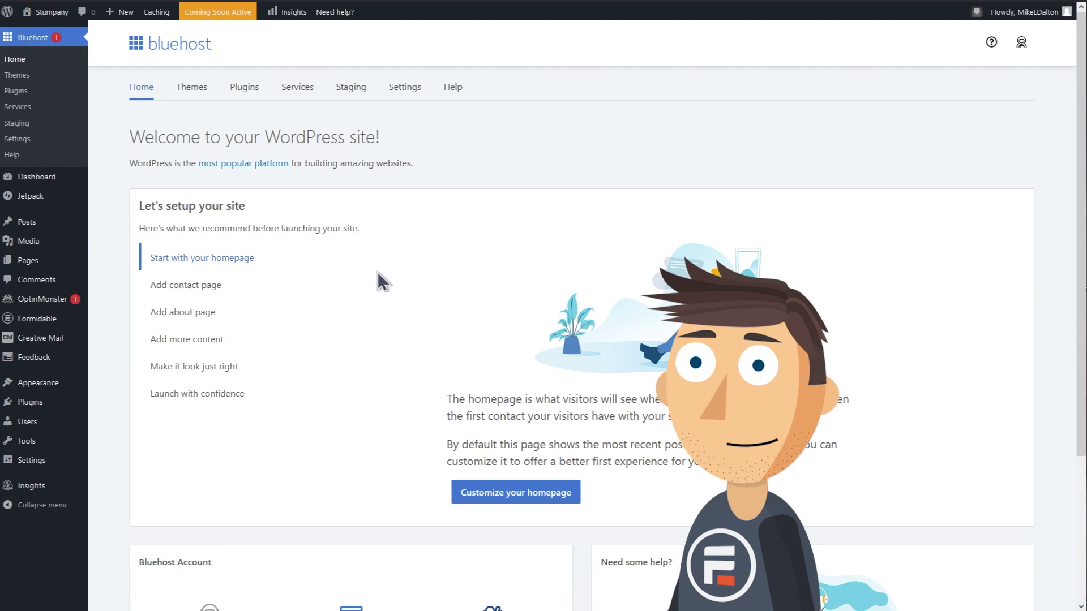
Go to Appearance > Themes in the WordPress dashboard sidebar.
click(356, 88)
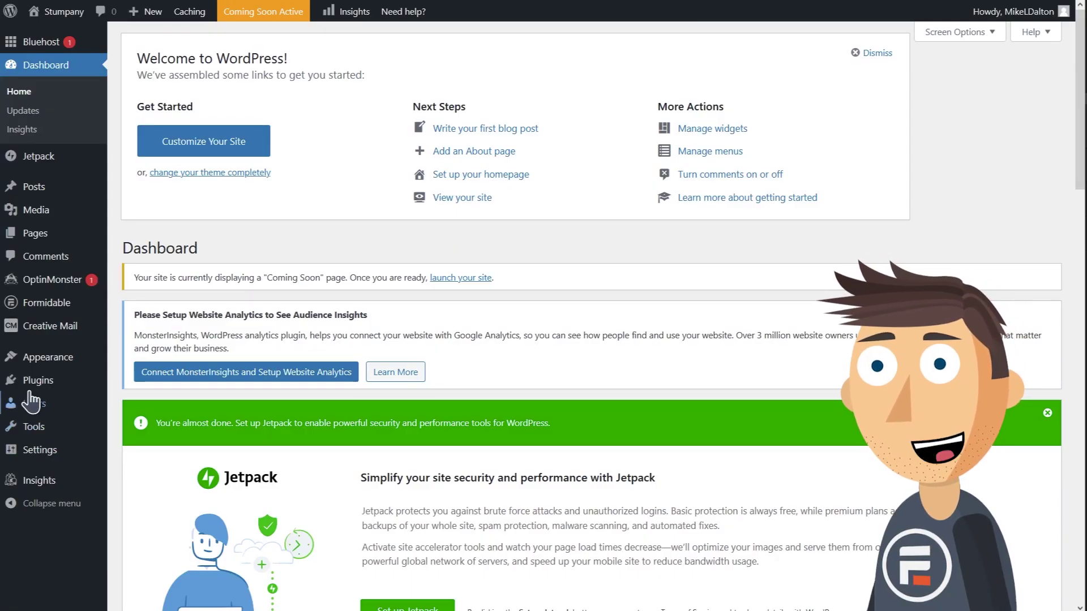
mouse_move(38, 390)
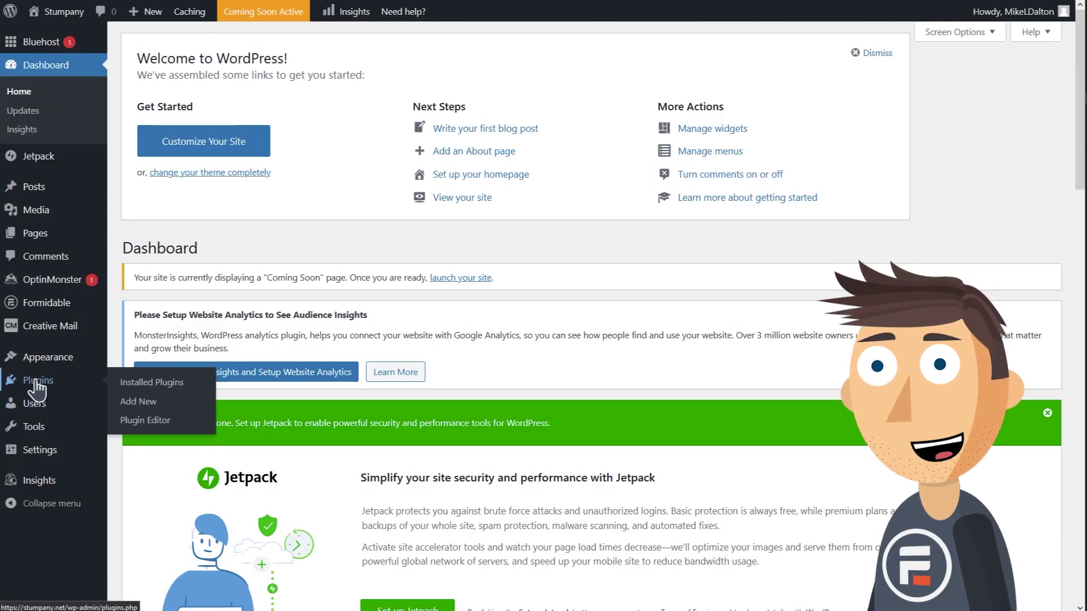
mouse_move(43, 363)
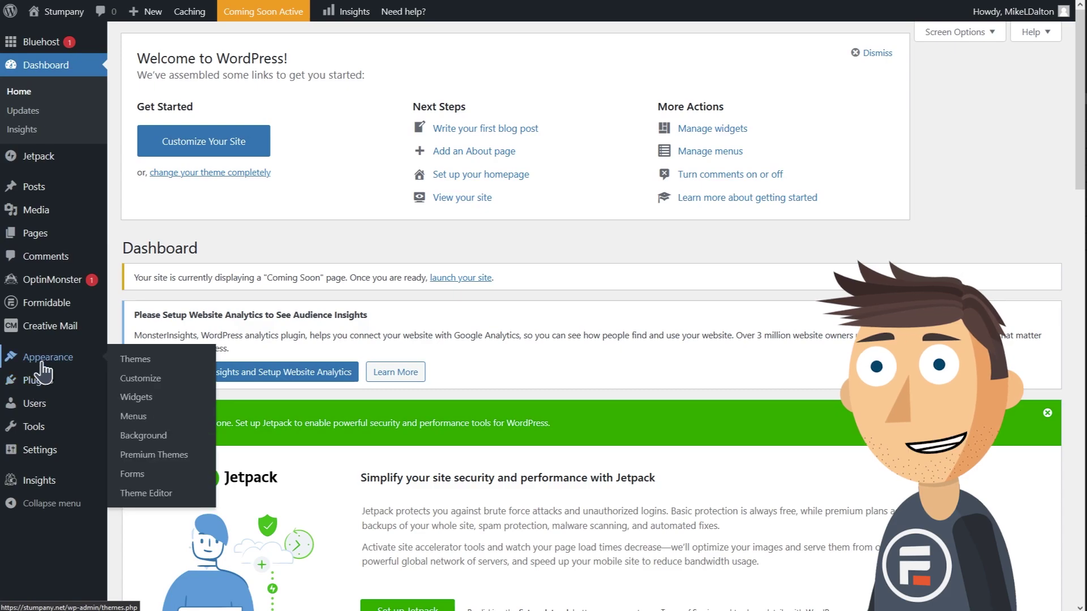
click(136, 360)
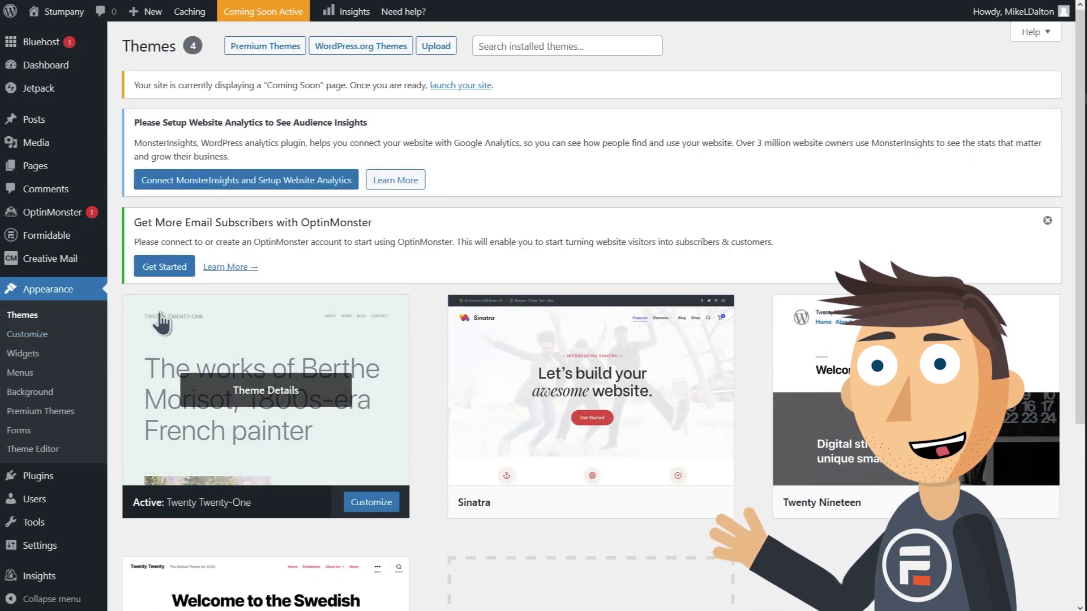
Activate the Sinatra theme from the Themes page.
scroll(356, 362, down, 4)
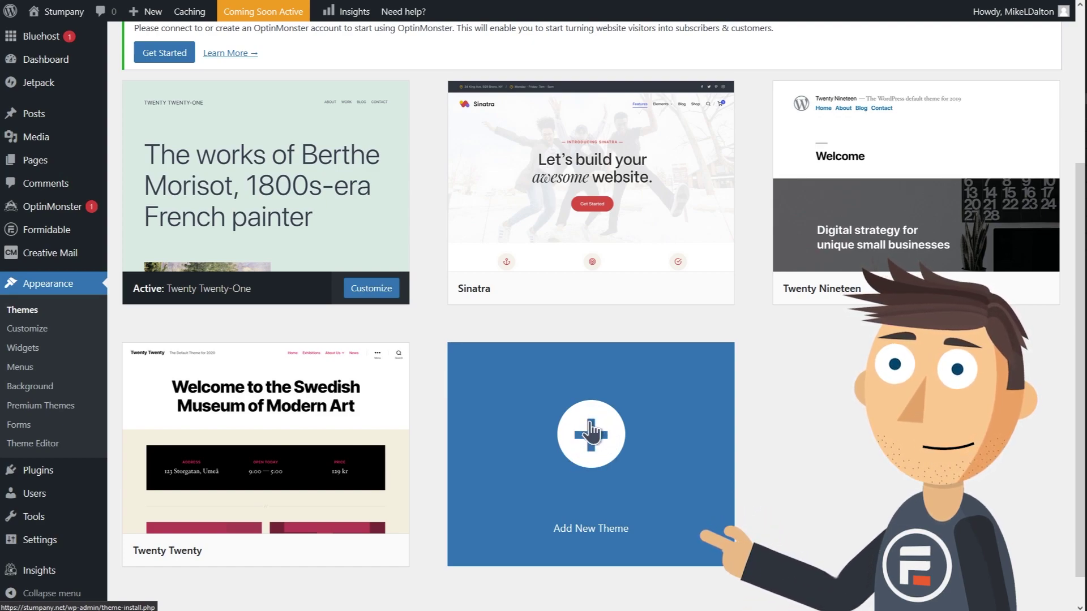
mouse_move(625, 294)
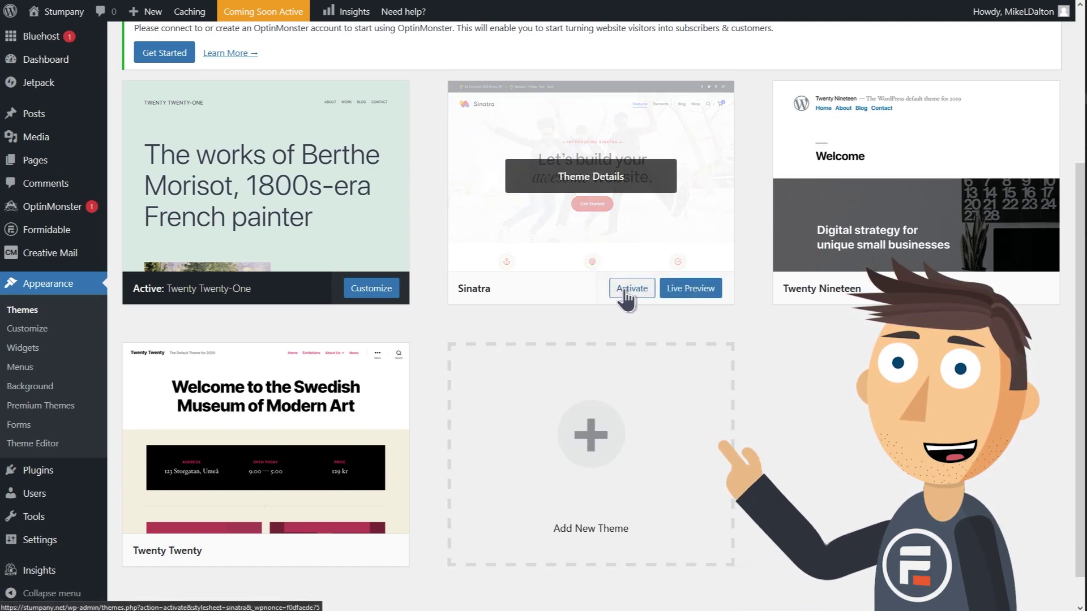
click(625, 292)
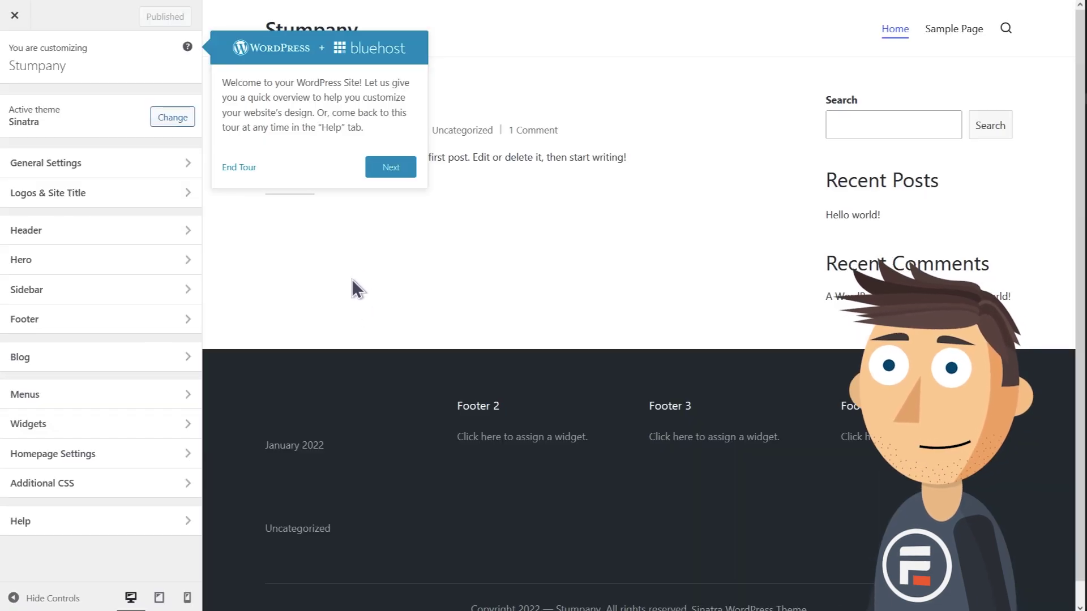
Upload stumpany logo.png as the site logo and crop it to the image's full width.
click(239, 167)
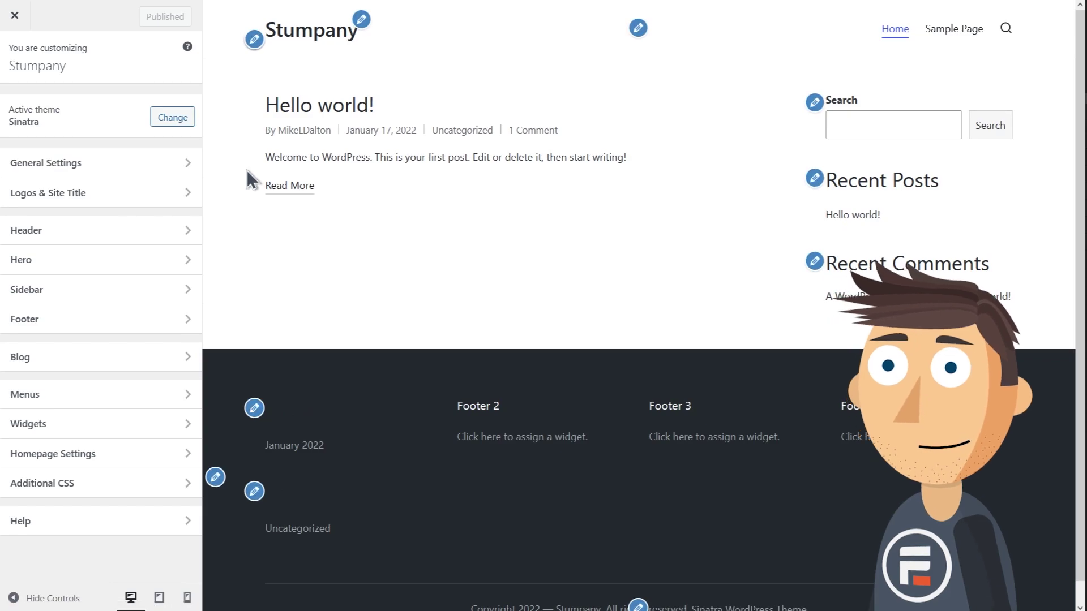
click(184, 196)
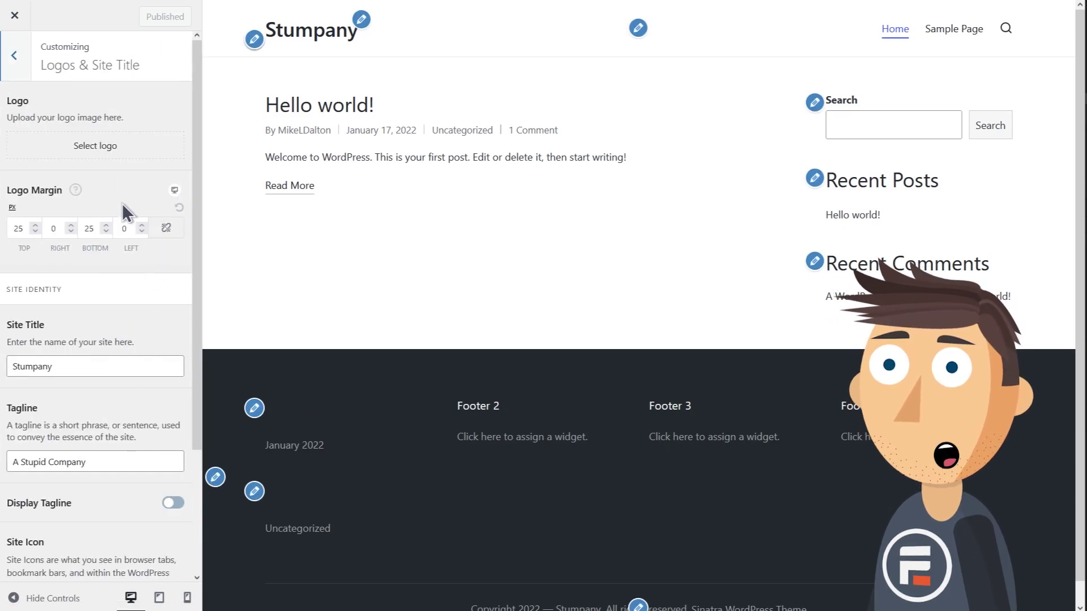
click(117, 152)
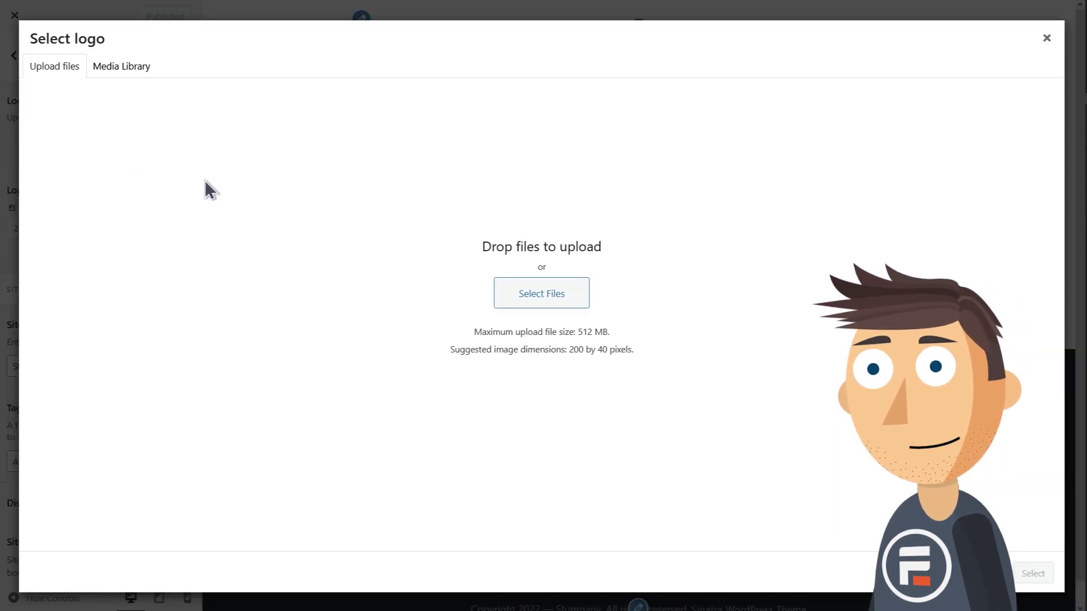
click(542, 304)
click(128, 59)
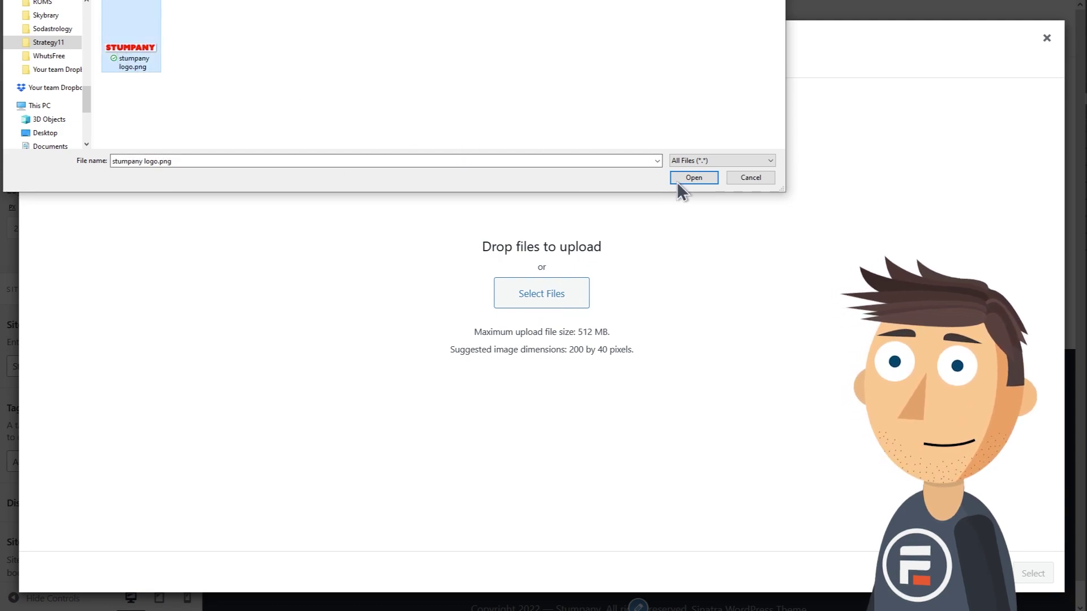
click(680, 179)
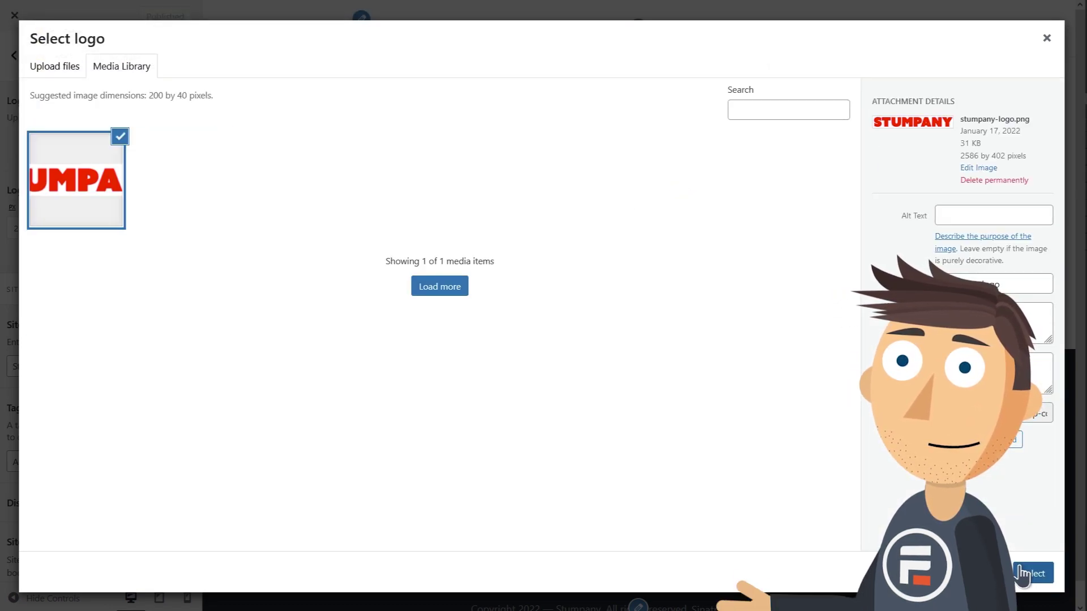
click(1016, 574)
drag(140, 128, 21, 134)
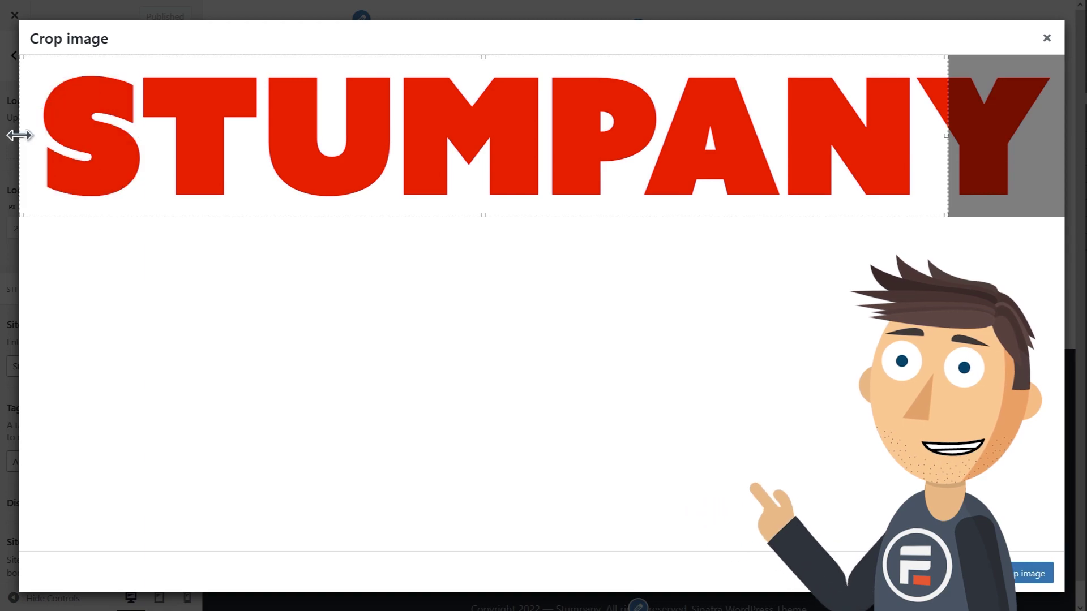
drag(948, 139, 1070, 141)
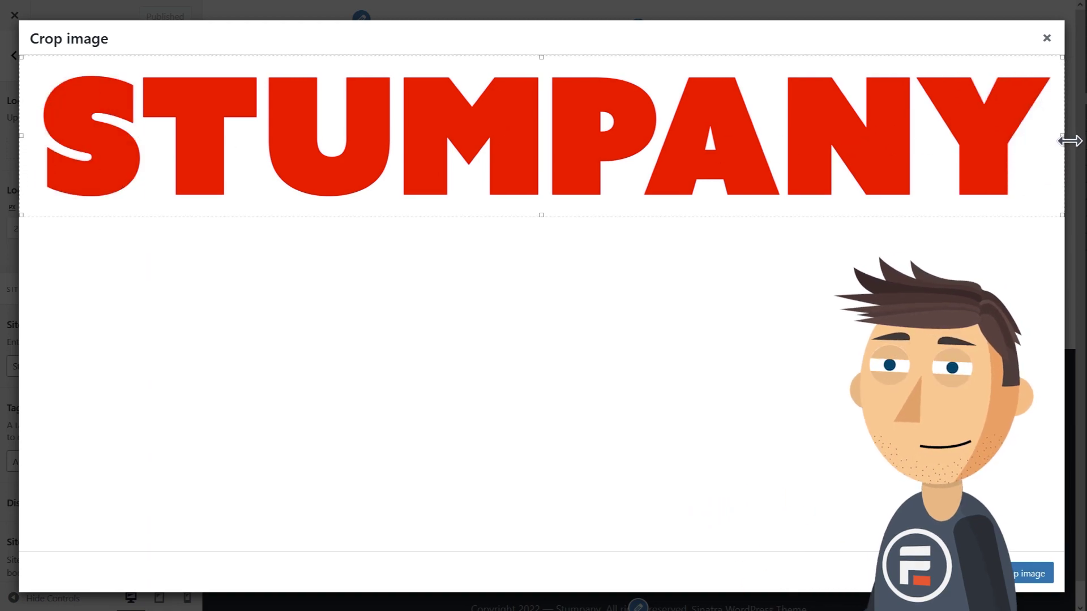
click(1035, 574)
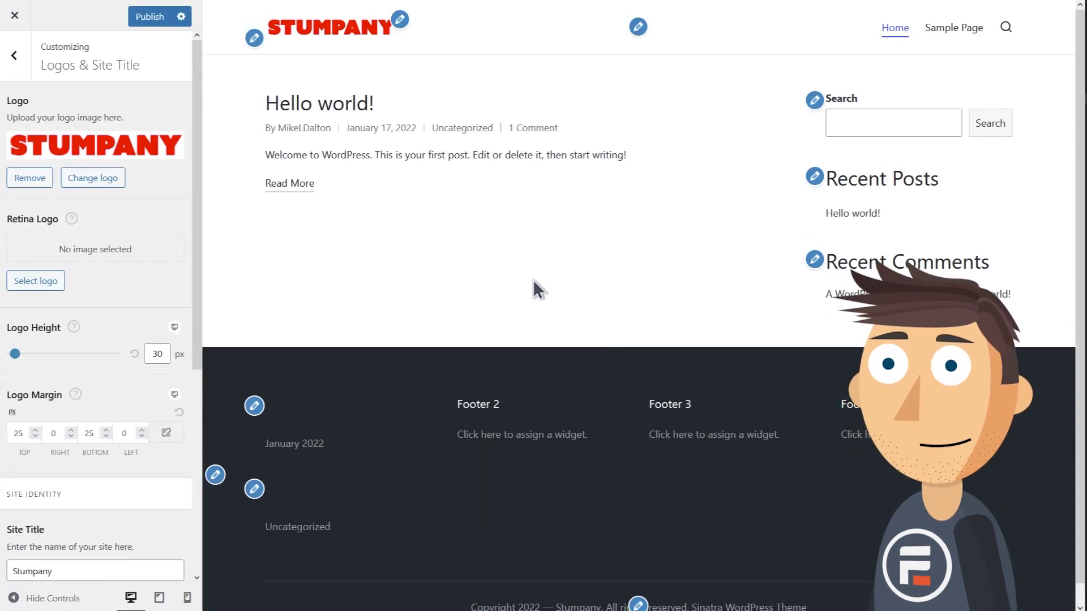
Toggle Display Tagline on and back off, leaving the tagline hidden.
scroll(155, 365, down, 4)
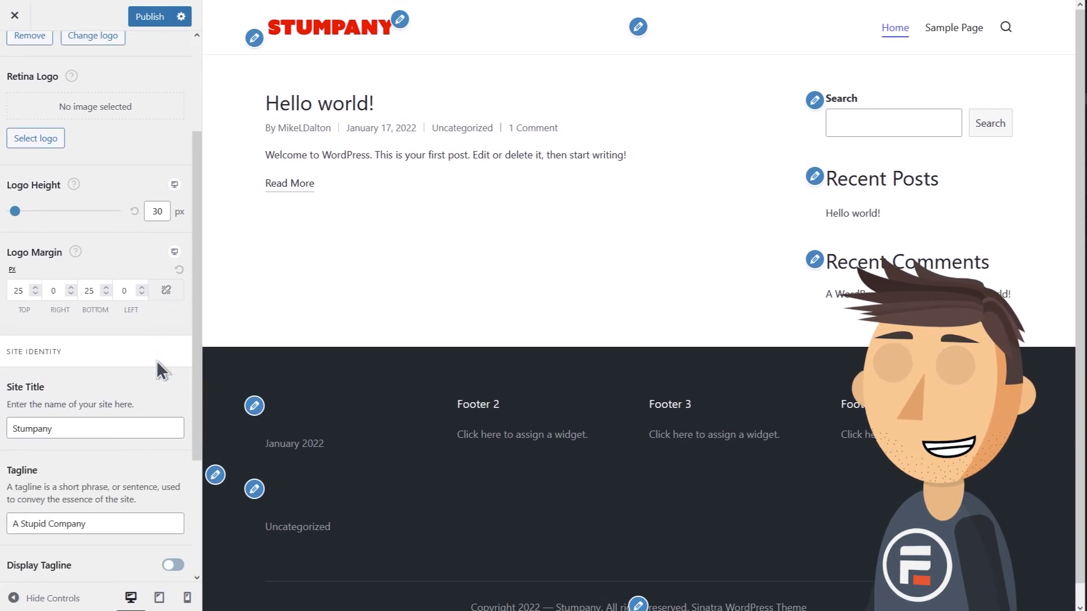
click(172, 494)
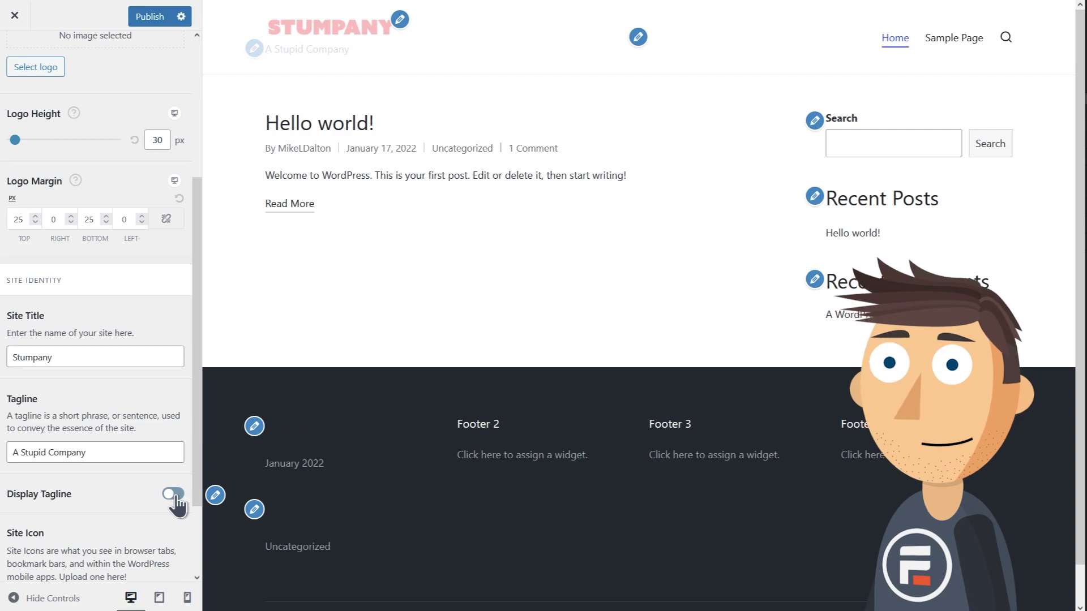
click(173, 494)
scroll(131, 470, down, 2)
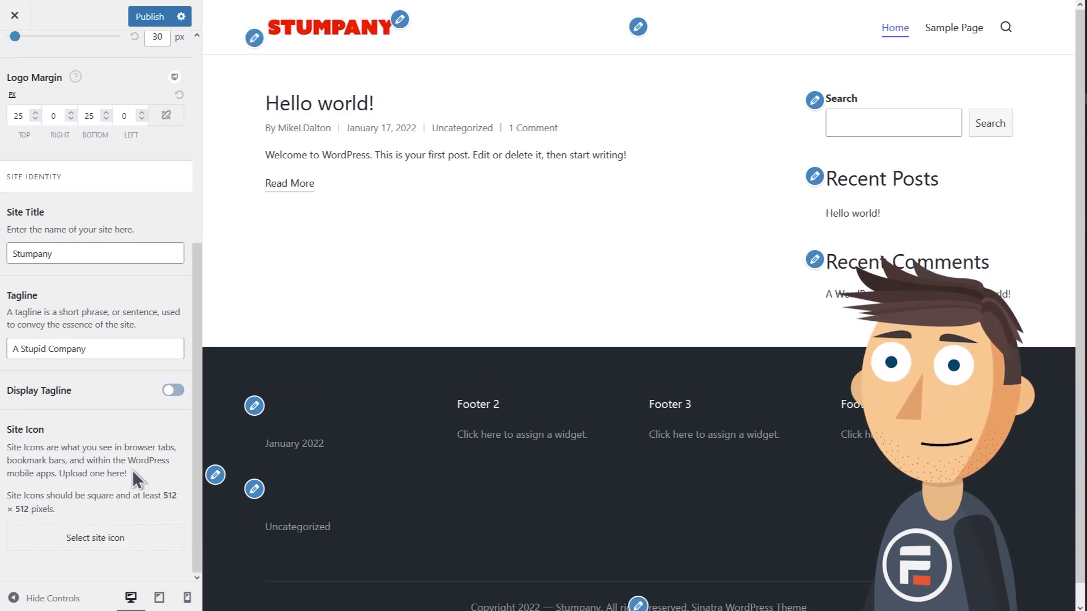
scroll(131, 470, up, 5)
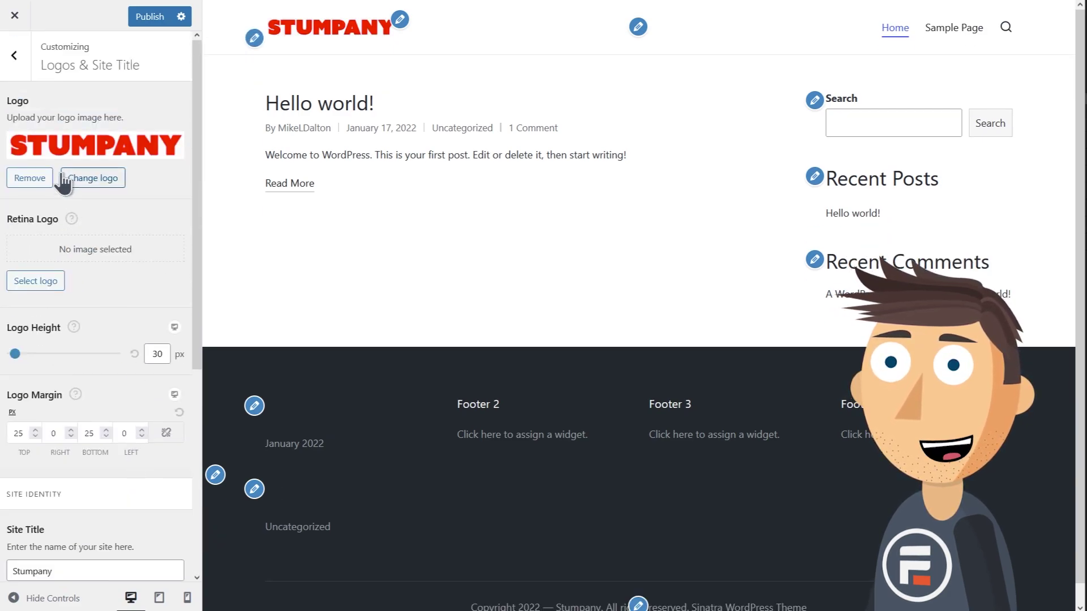
click(14, 52)
Try the other site layouts, then keep Full Width: Contained.
click(116, 166)
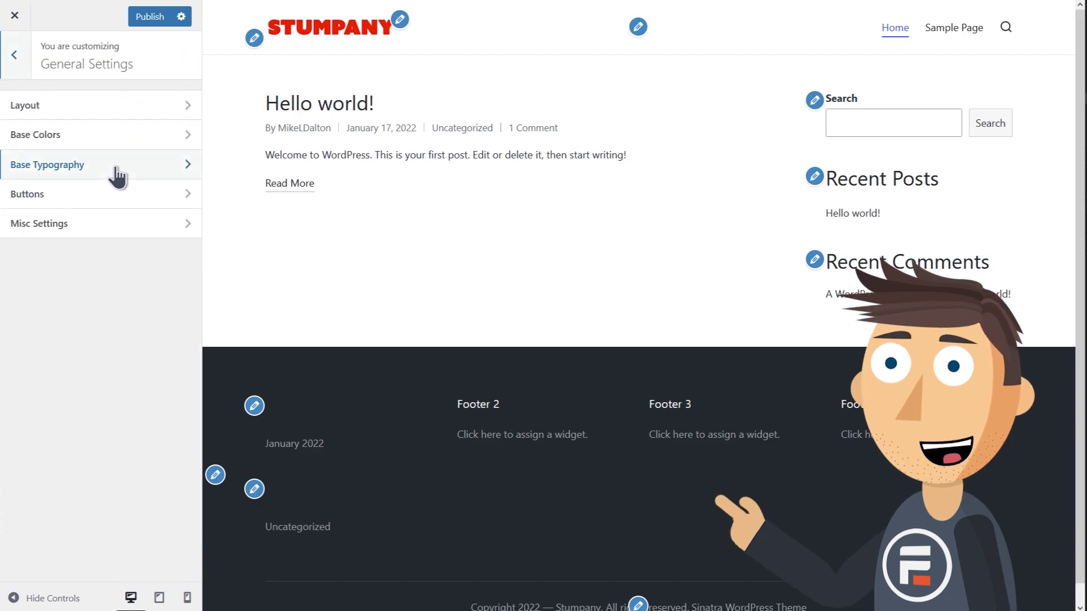
click(116, 109)
click(124, 143)
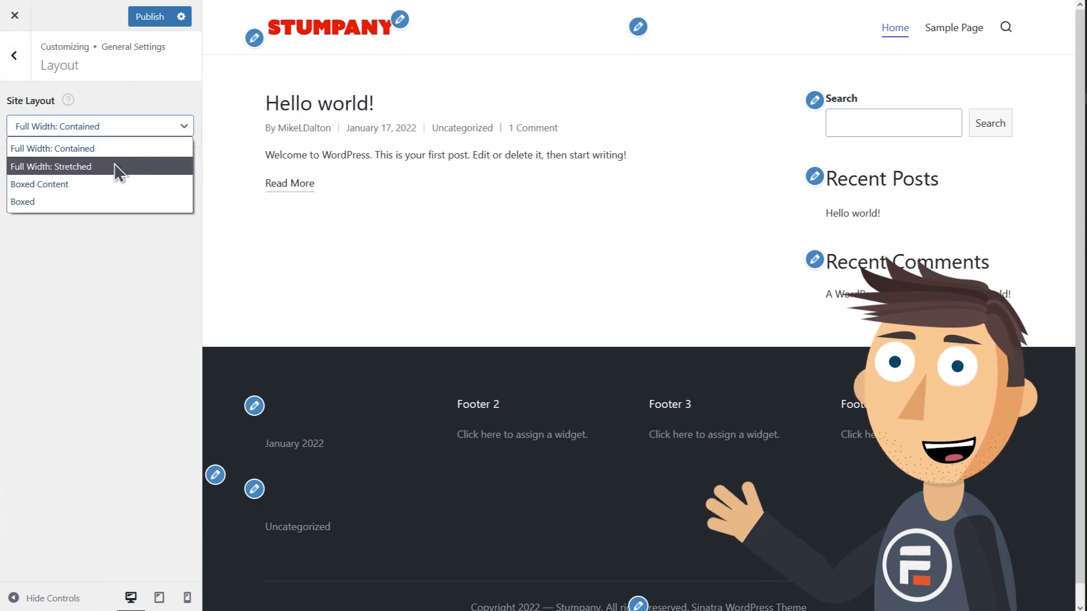
click(114, 163)
click(122, 139)
click(108, 178)
click(118, 136)
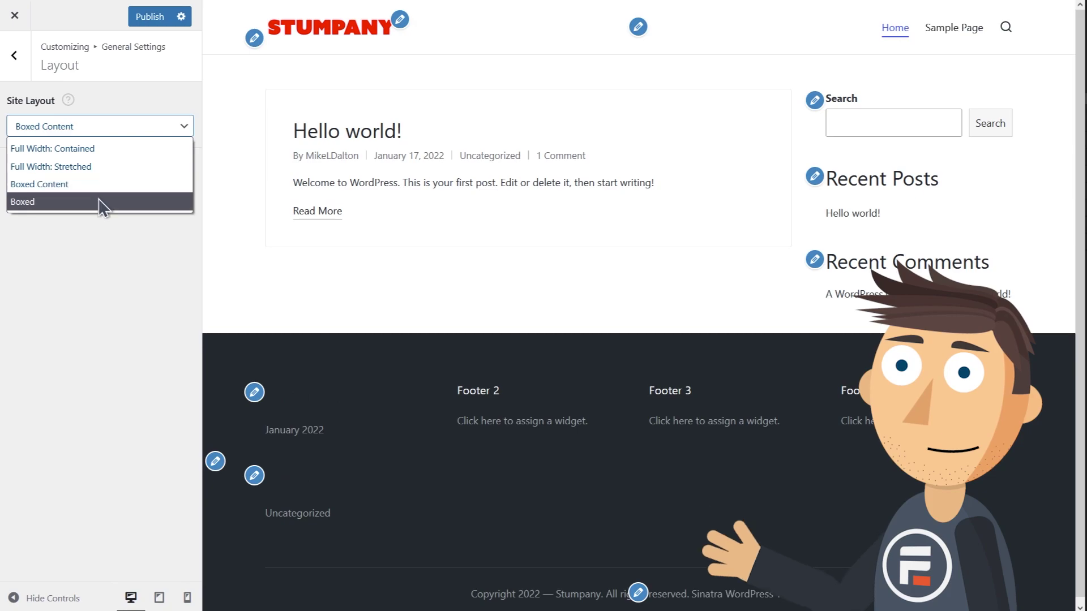
click(102, 201)
click(104, 133)
click(100, 149)
click(14, 55)
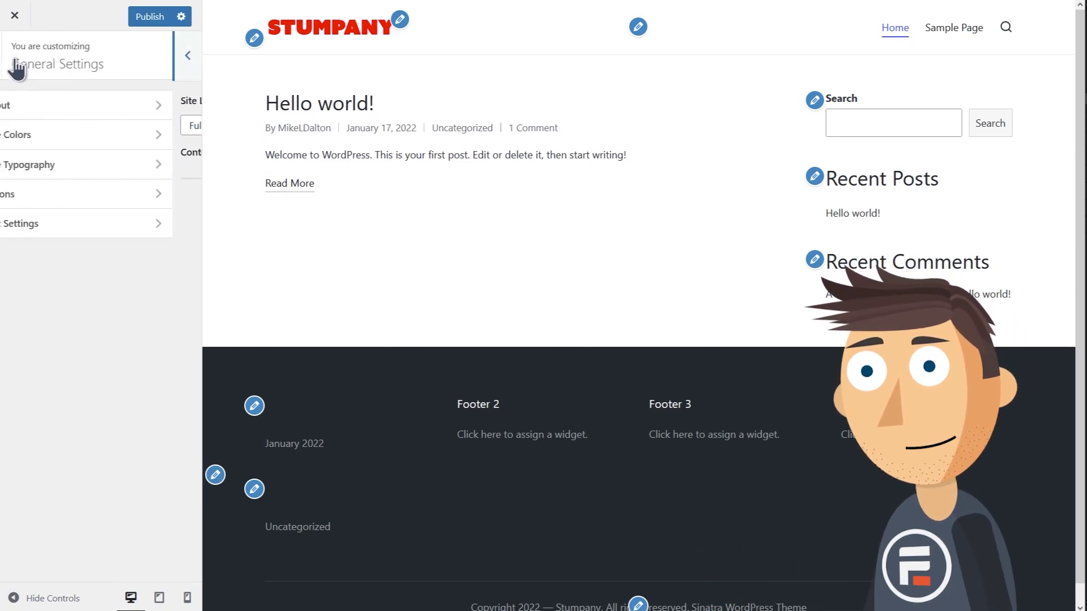
Set the accent color to red #ff0000 and the body background to light grey #dddddd.
click(83, 146)
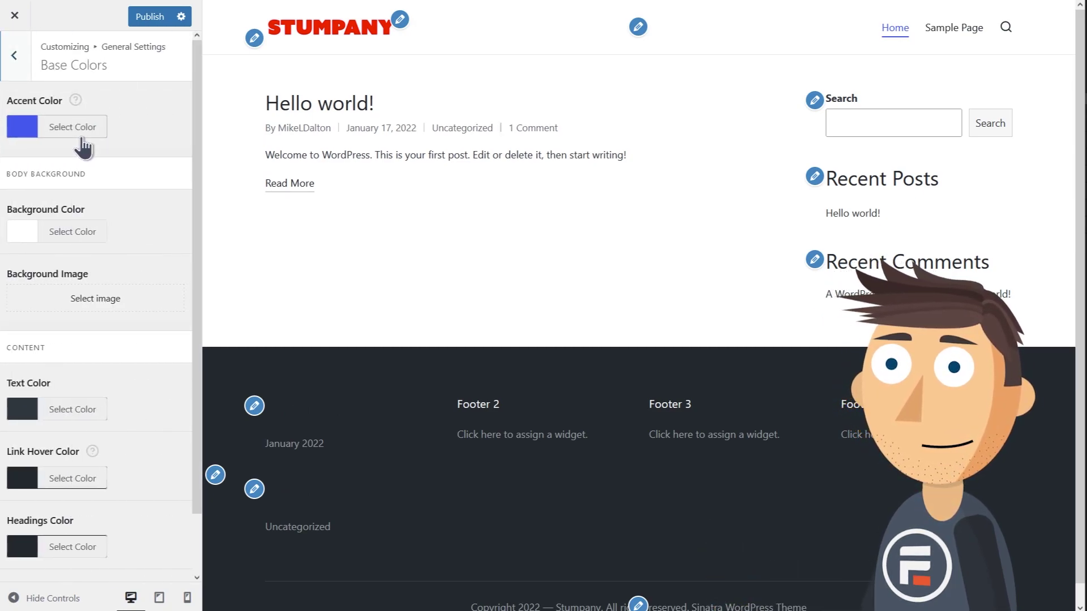
click(22, 128)
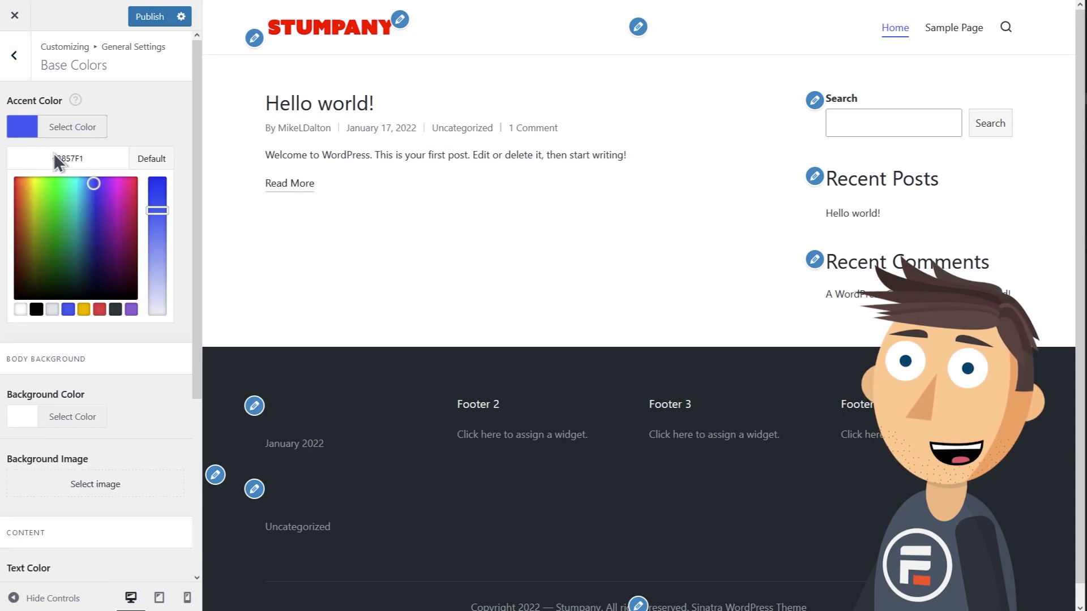
click(100, 309)
drag(59, 221, 7, 165)
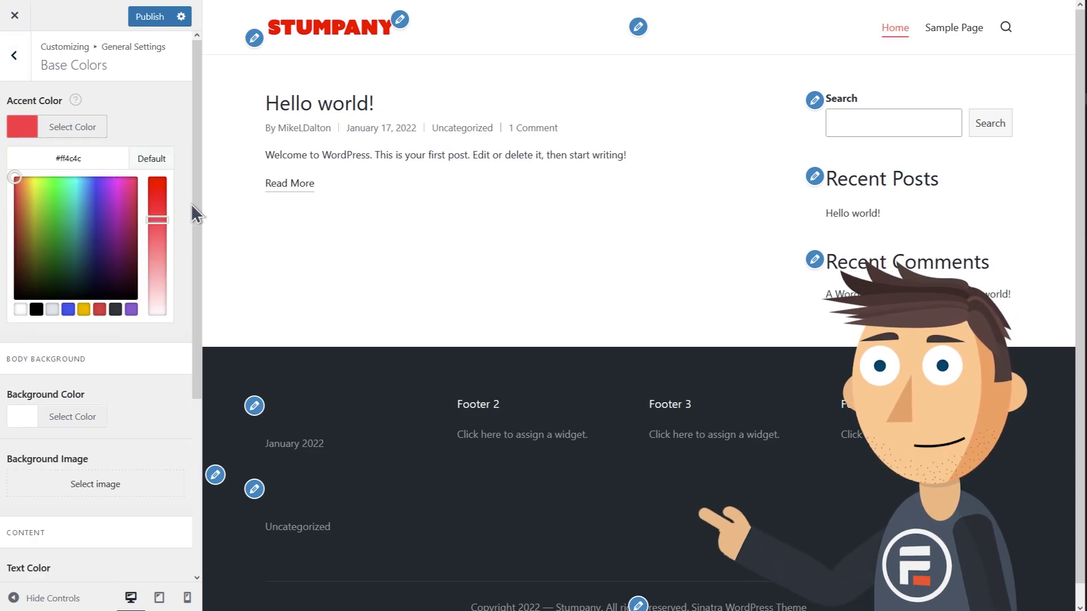
drag(162, 196, 156, 177)
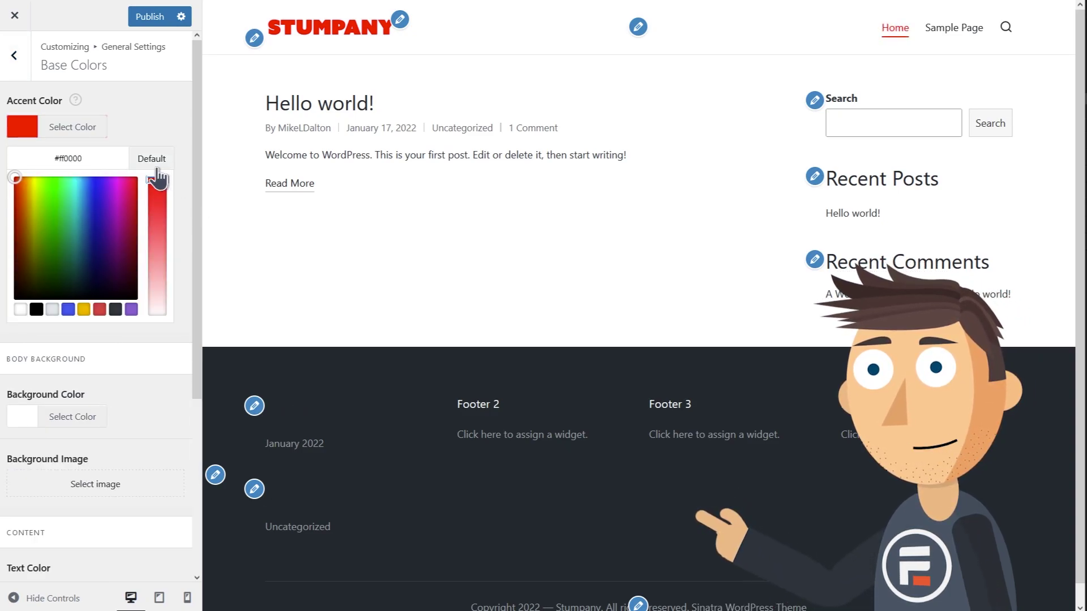
click(181, 121)
click(23, 231)
mouse_move(16, 286)
mouse_down()
mouse_move(17, 296)
mouse_move(7, 286)
mouse_up()
click(79, 246)
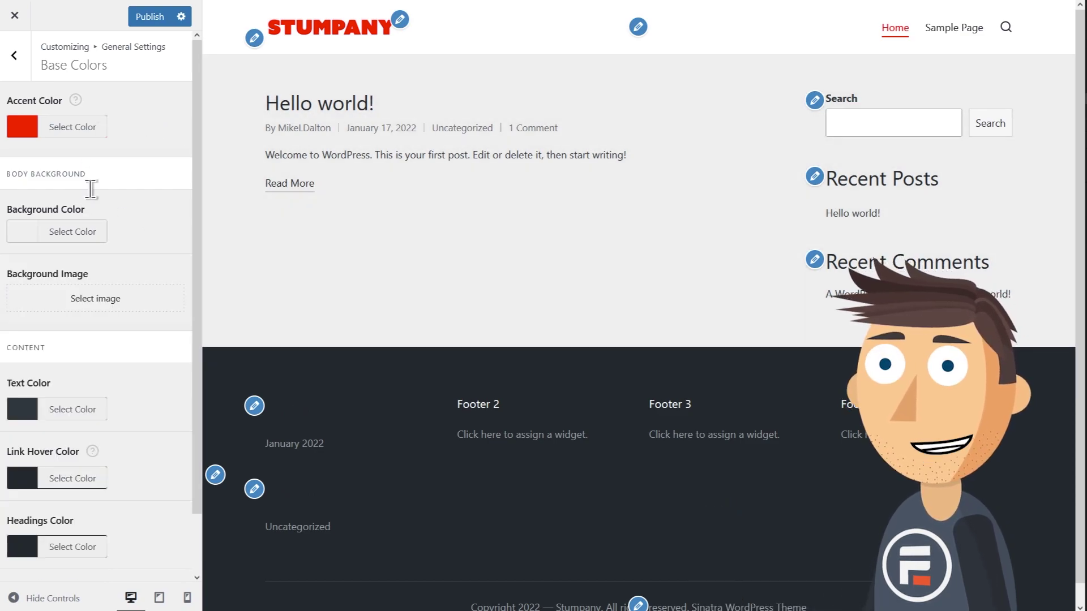
click(20, 72)
click(20, 73)
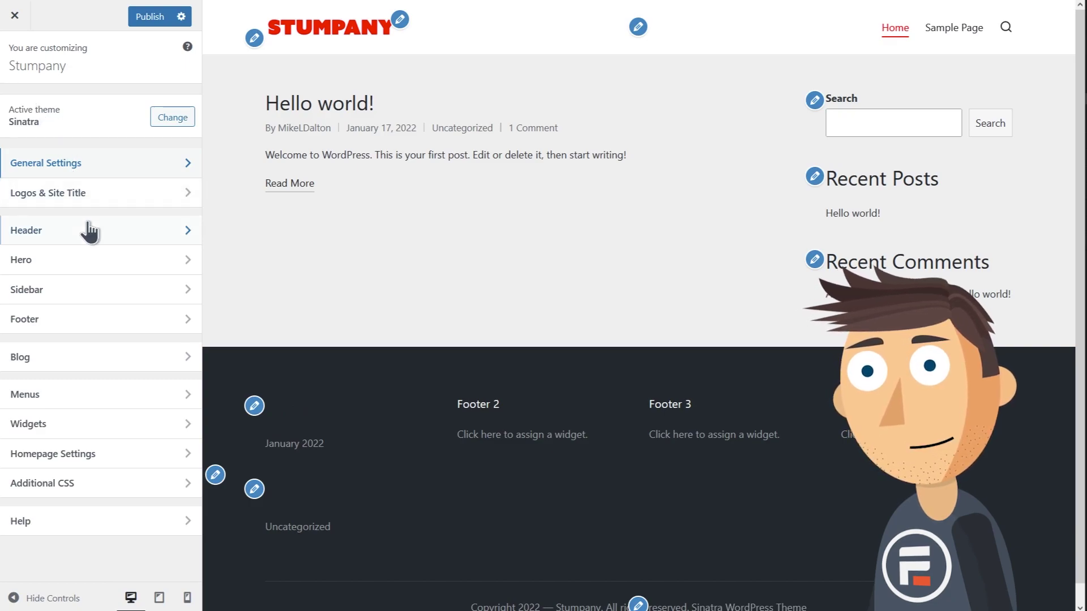
Switch the main header to the third layout with the logo centred.
click(89, 230)
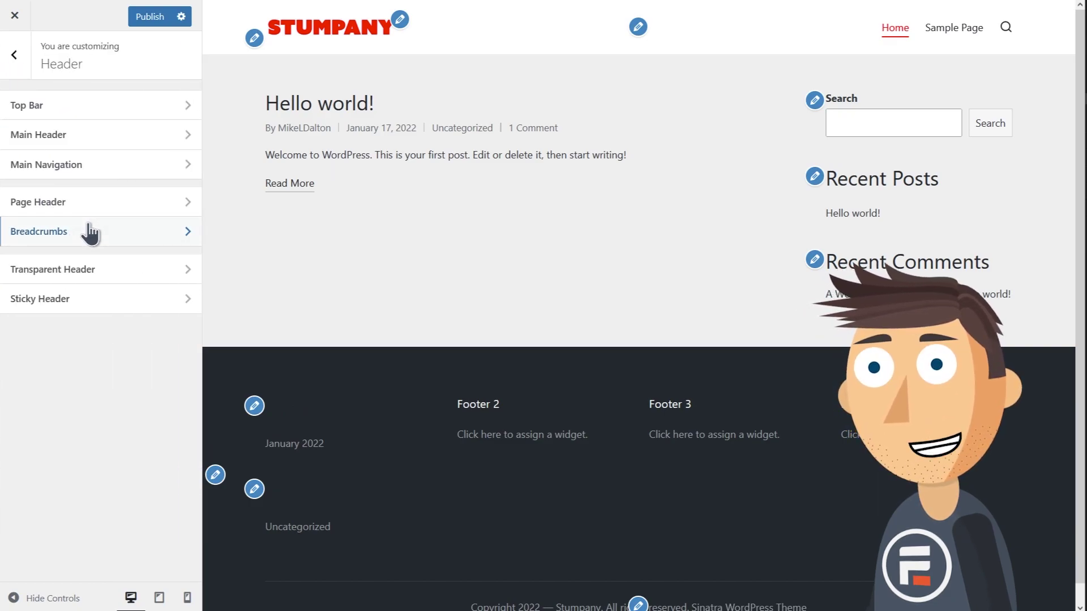
click(91, 146)
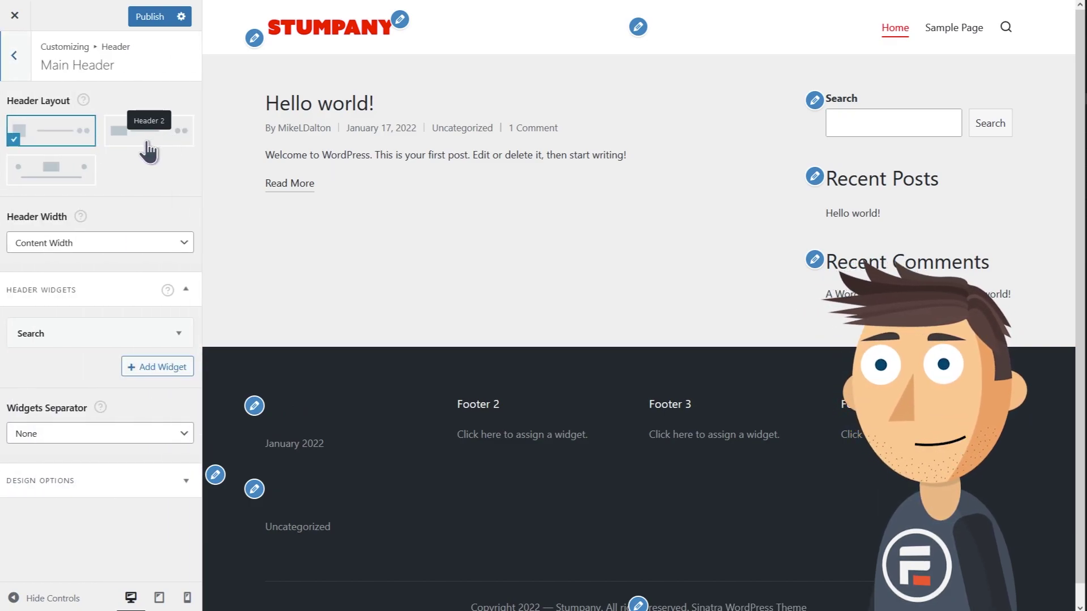
click(77, 175)
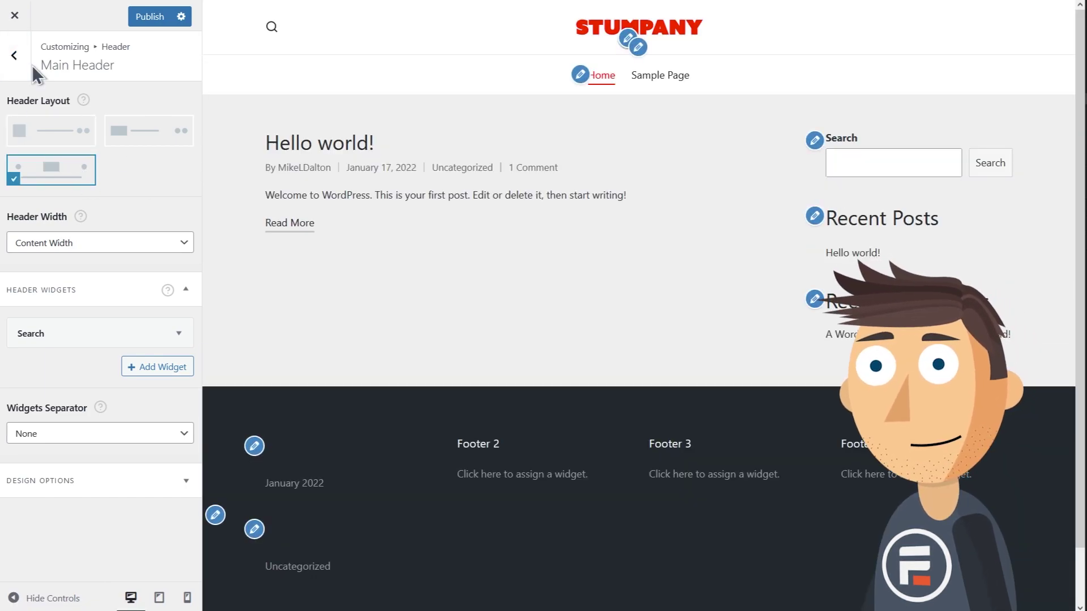
click(19, 56)
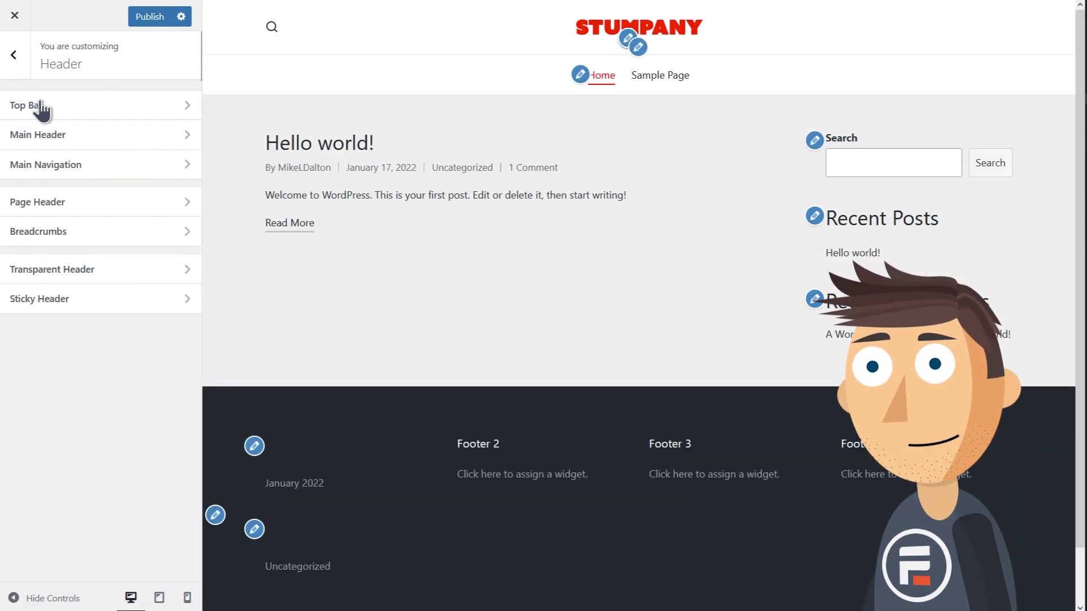
Give the main navigation bar a red background.
click(93, 170)
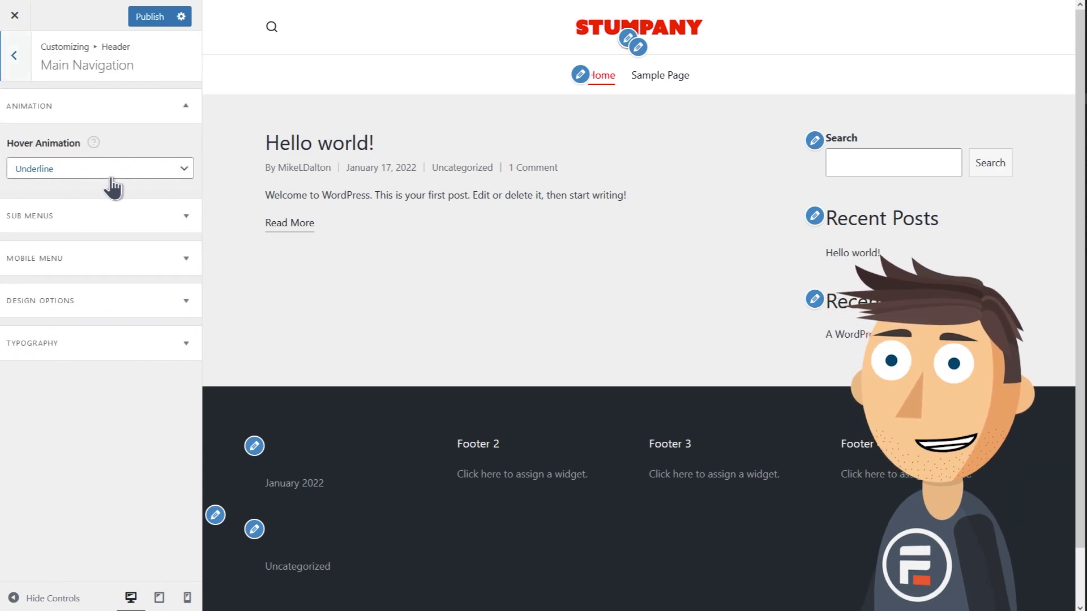
click(116, 306)
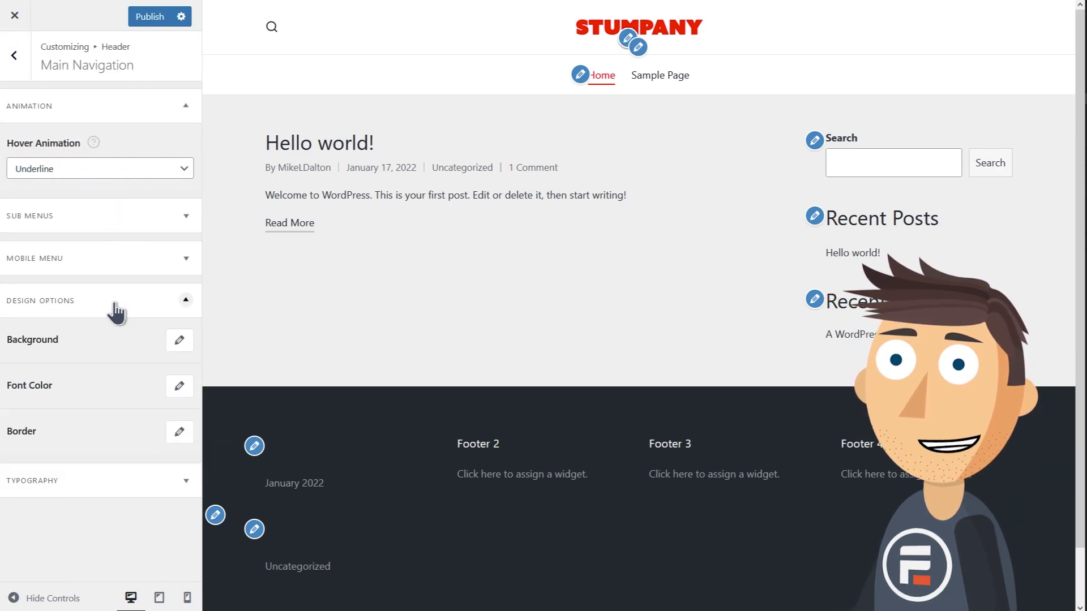
click(179, 341)
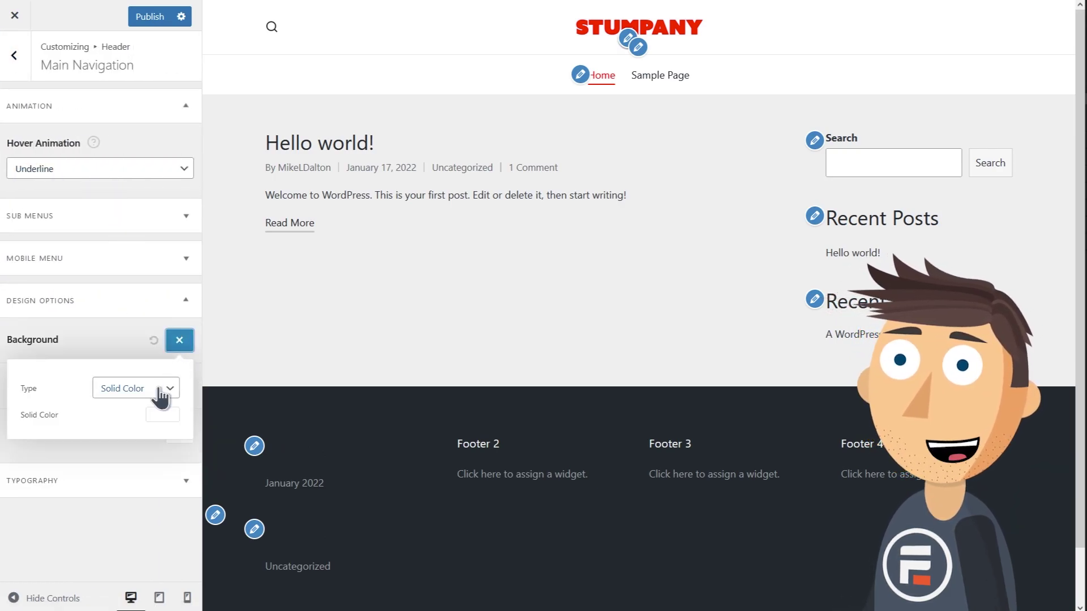
click(154, 415)
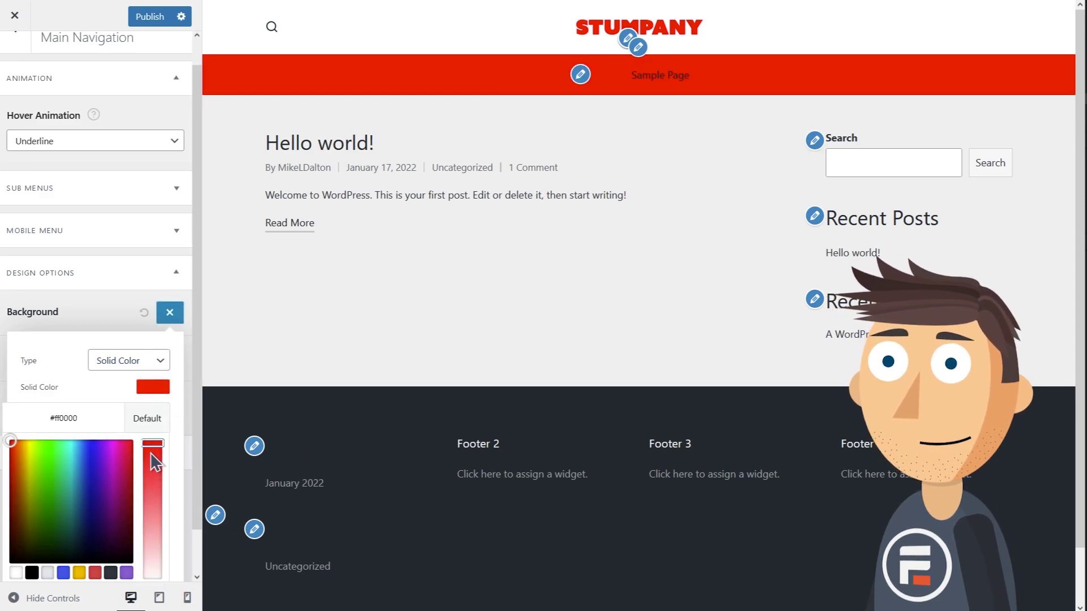
click(106, 328)
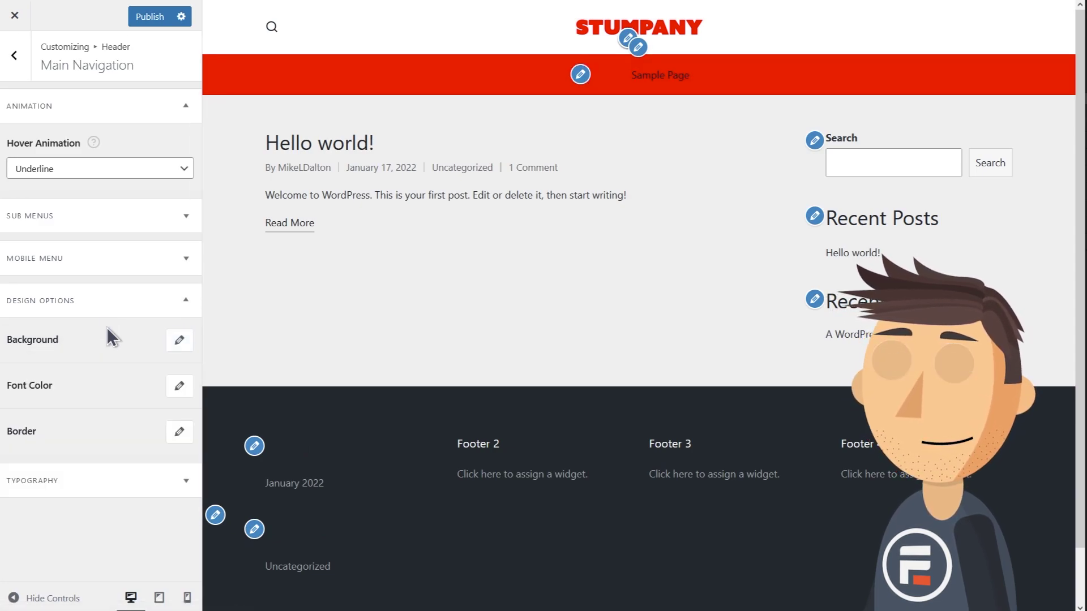
Set the navigation link and link hover colours to white #ffffff.
click(178, 391)
click(161, 431)
click(11, 484)
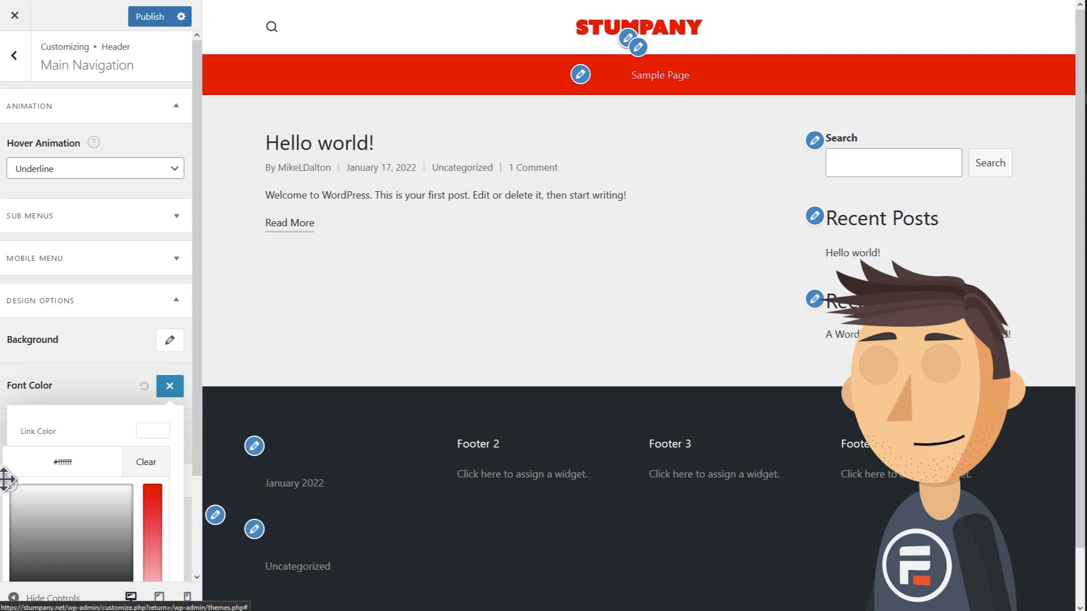
click(109, 404)
click(170, 386)
click(153, 454)
click(16, 507)
click(9, 508)
click(170, 386)
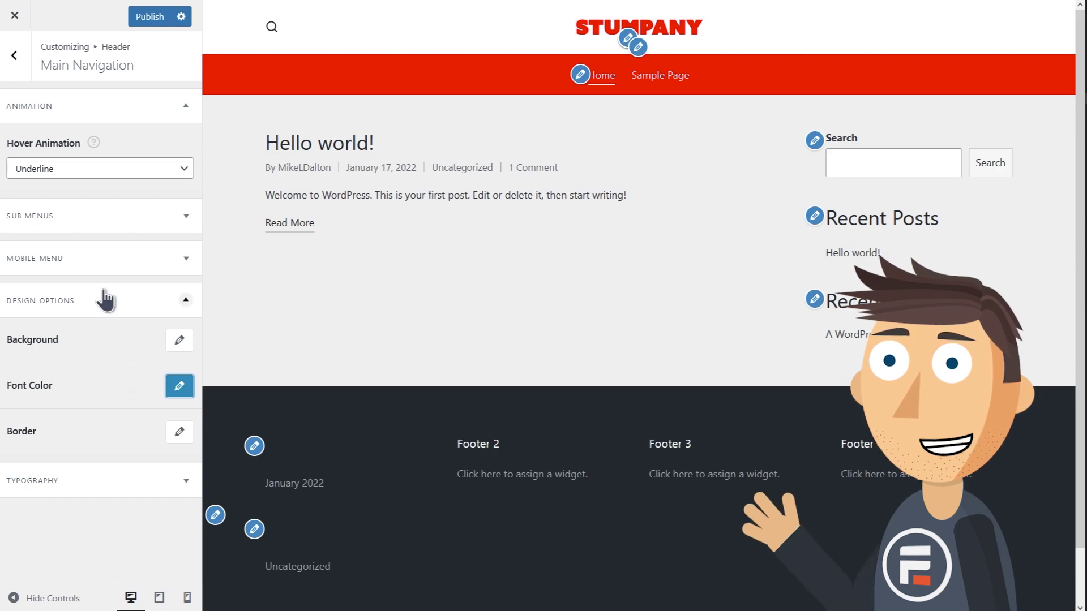
click(14, 55)
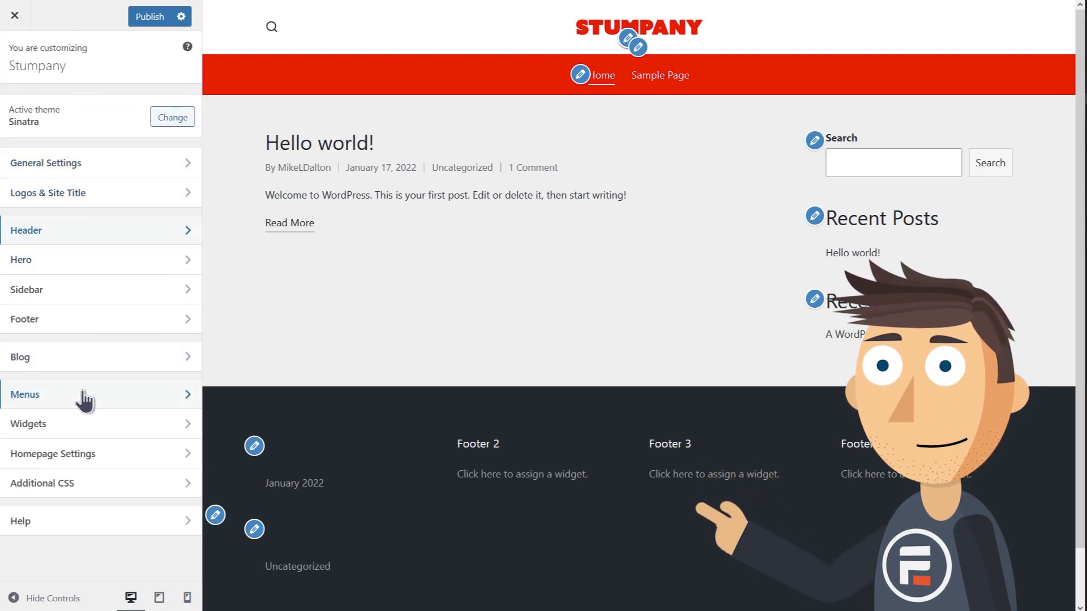
Create a new menu named Main Menu assigned to the Primary Navigation location.
click(81, 395)
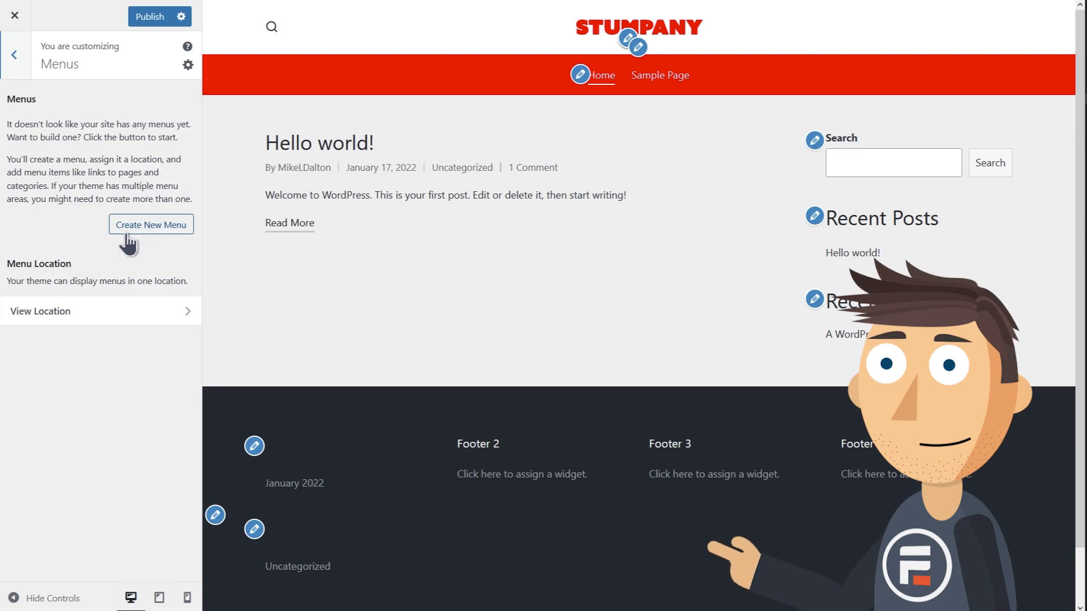
click(149, 228)
click(93, 120)
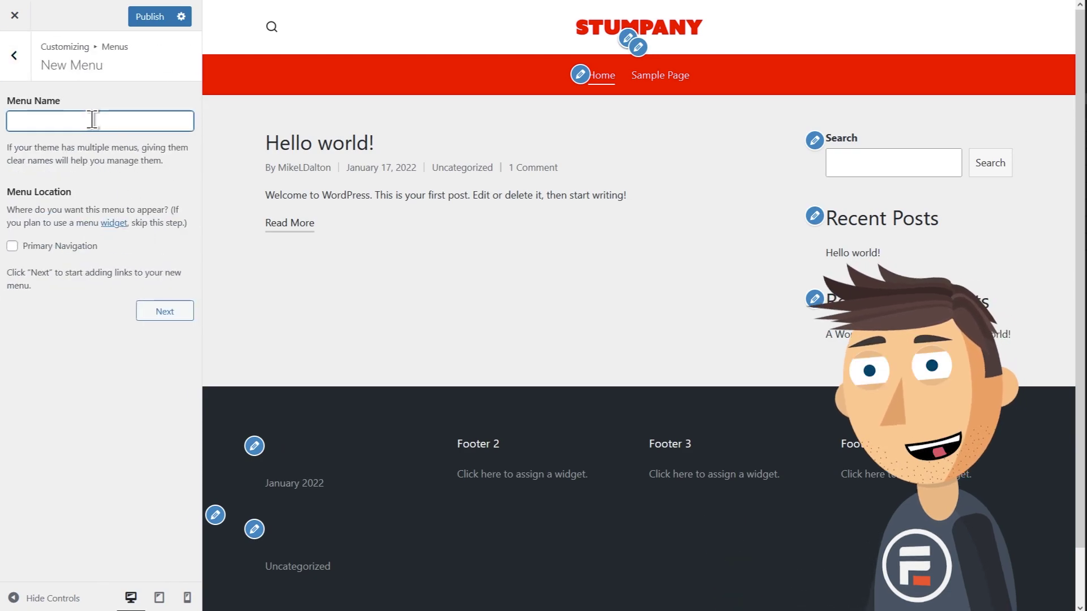
click(12, 246)
click(162, 311)
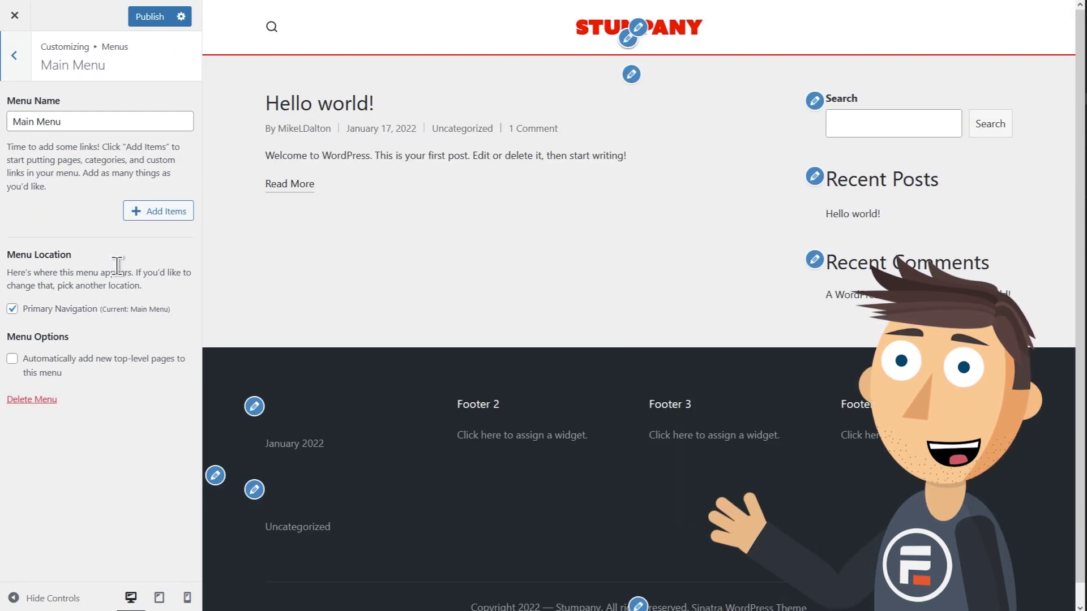
Add the Home and Sample Page links to the Main Menu.
click(139, 214)
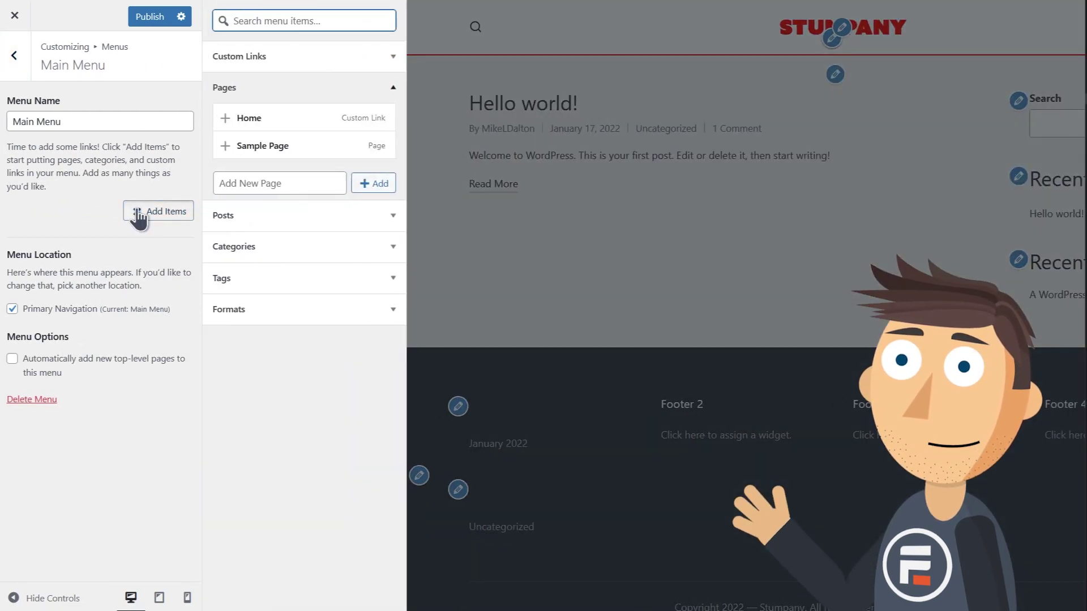
click(225, 125)
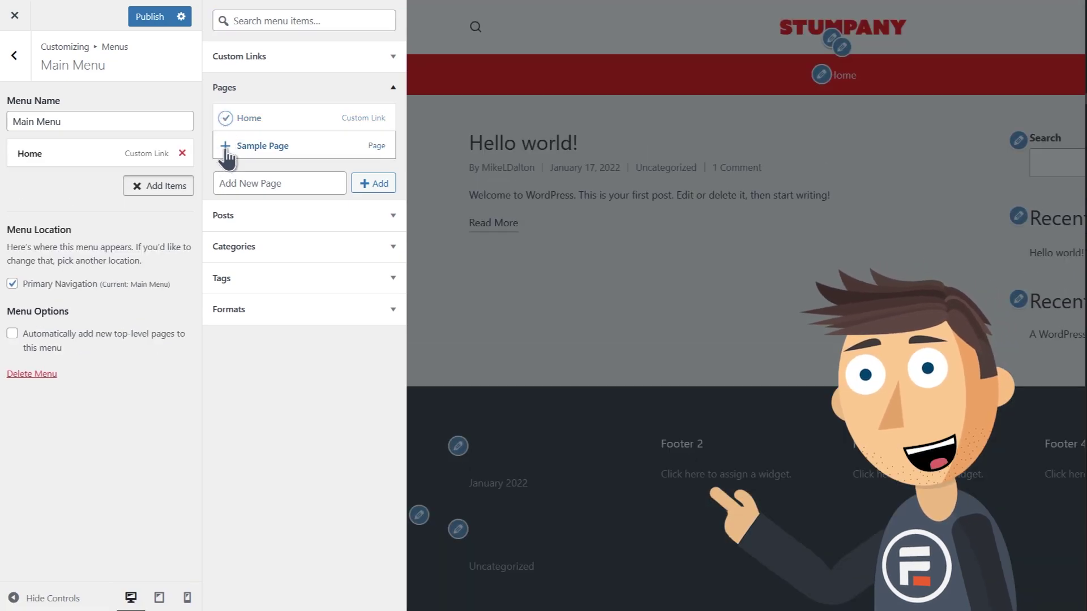
click(225, 147)
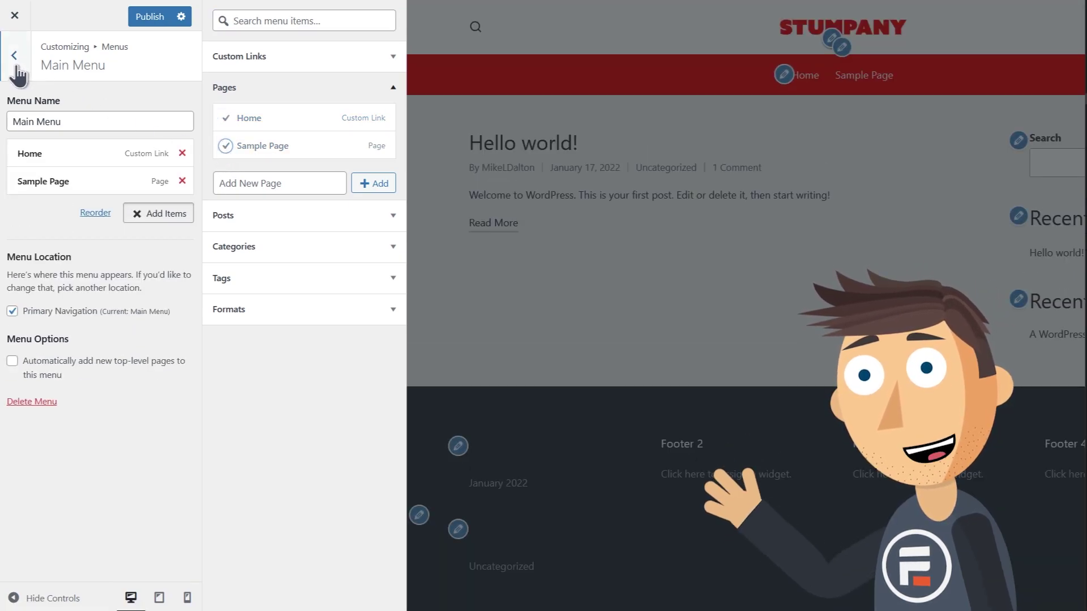
click(17, 68)
click(609, 83)
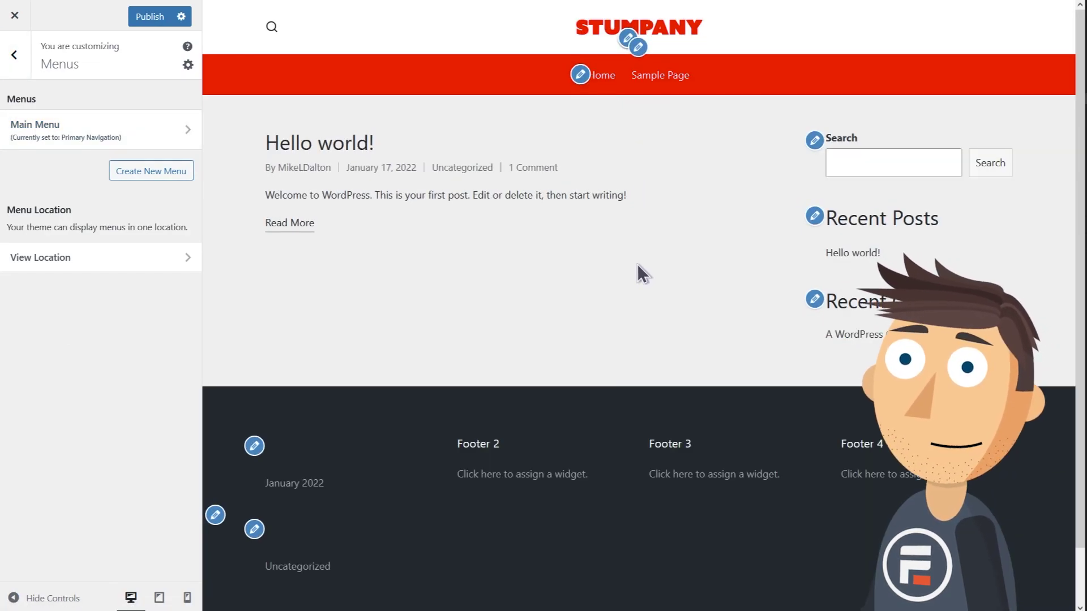
click(15, 67)
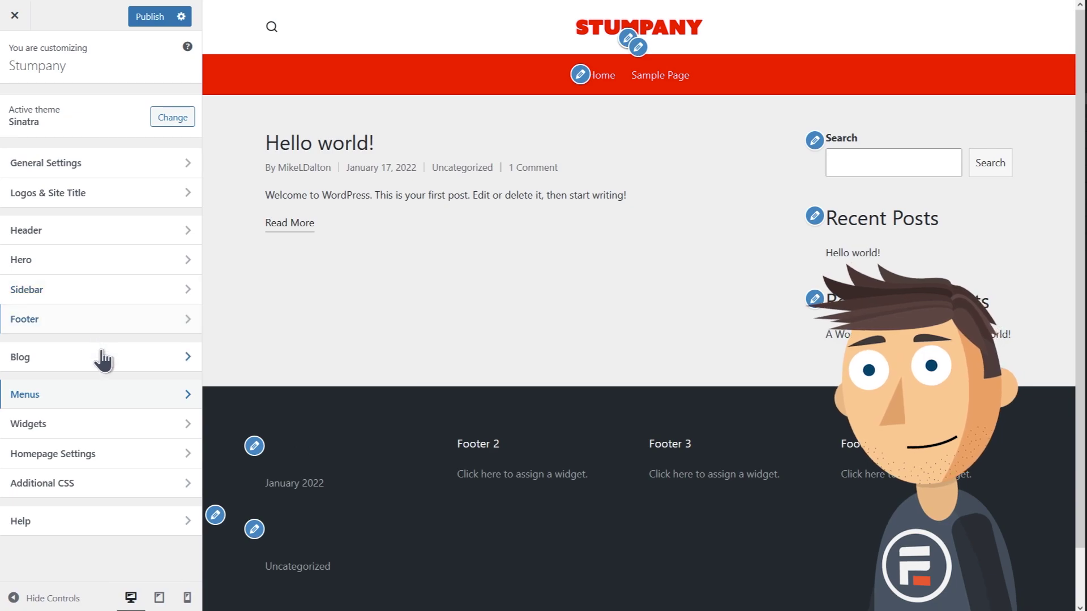
Turn off Enable Main Footer under Footer > Main Footer and exit the Customizer.
click(98, 321)
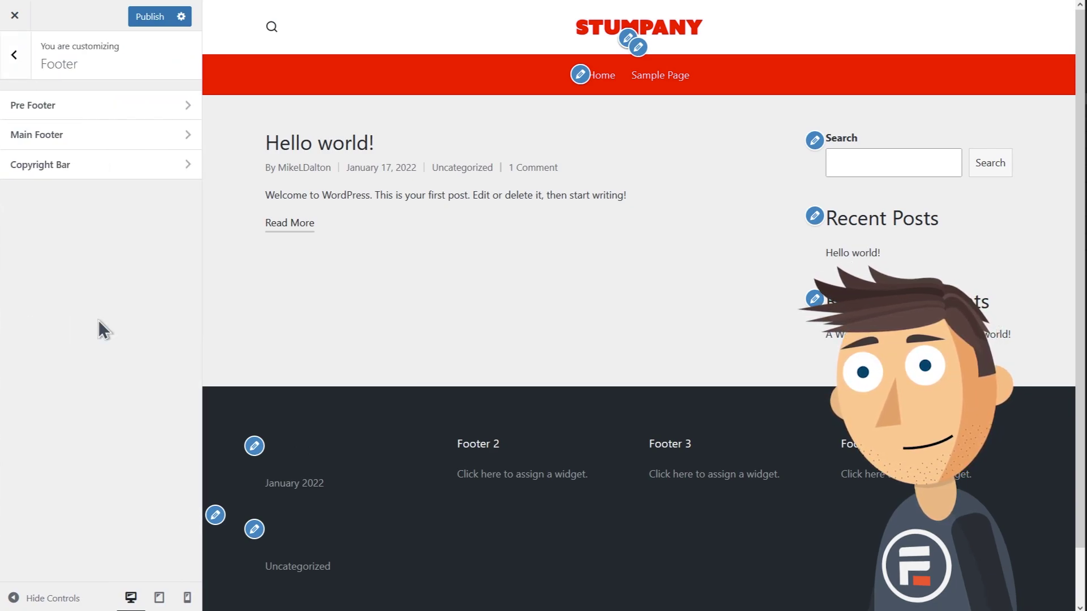
click(91, 144)
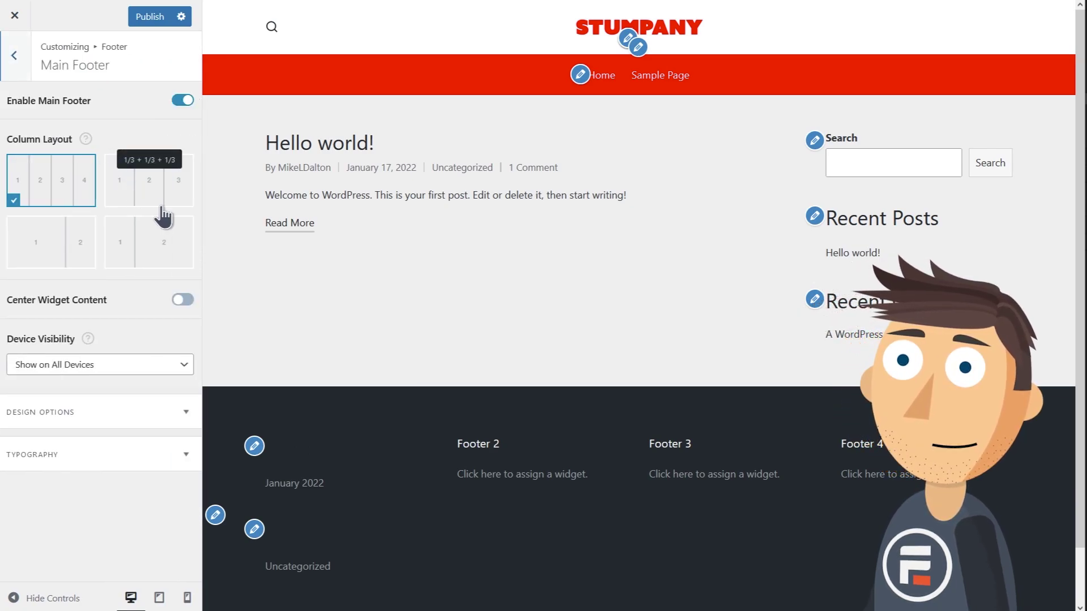
click(183, 103)
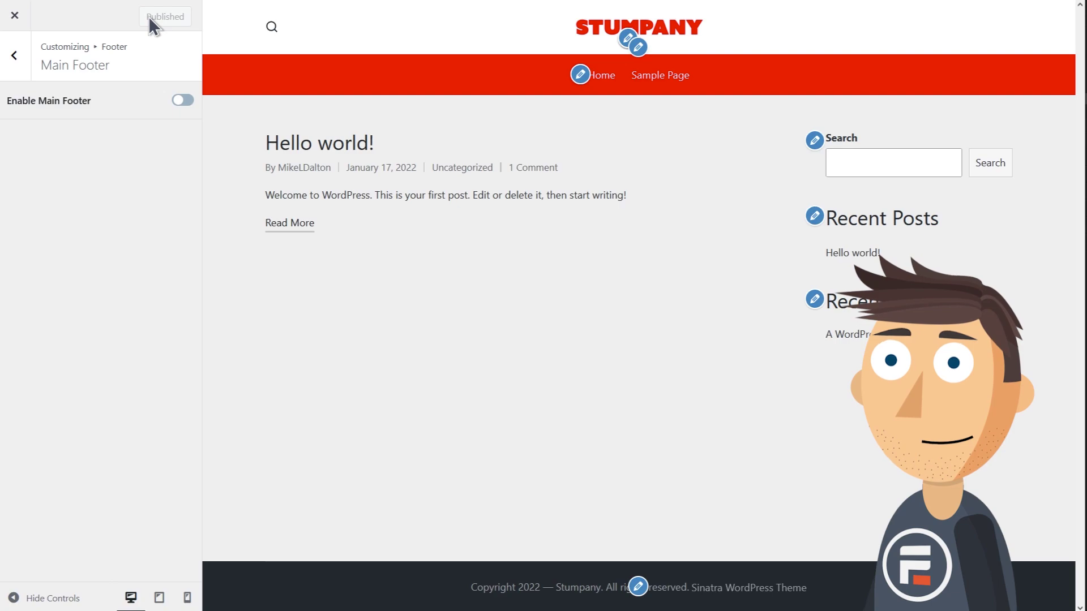
click(15, 16)
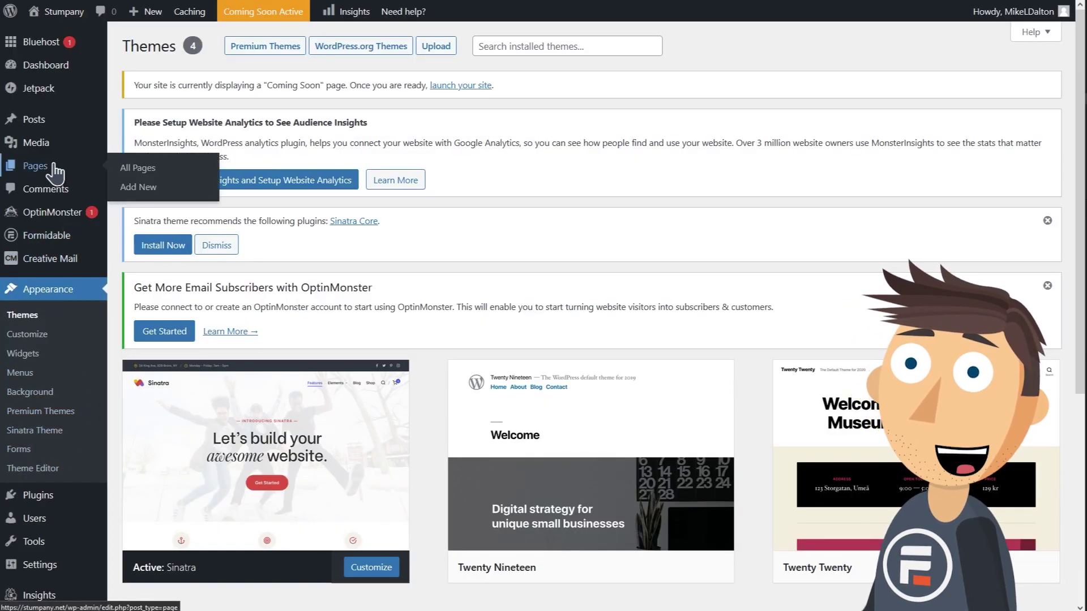
Publish a new 'About Us' page with a one-line owner/CEO paragraph.
click(55, 167)
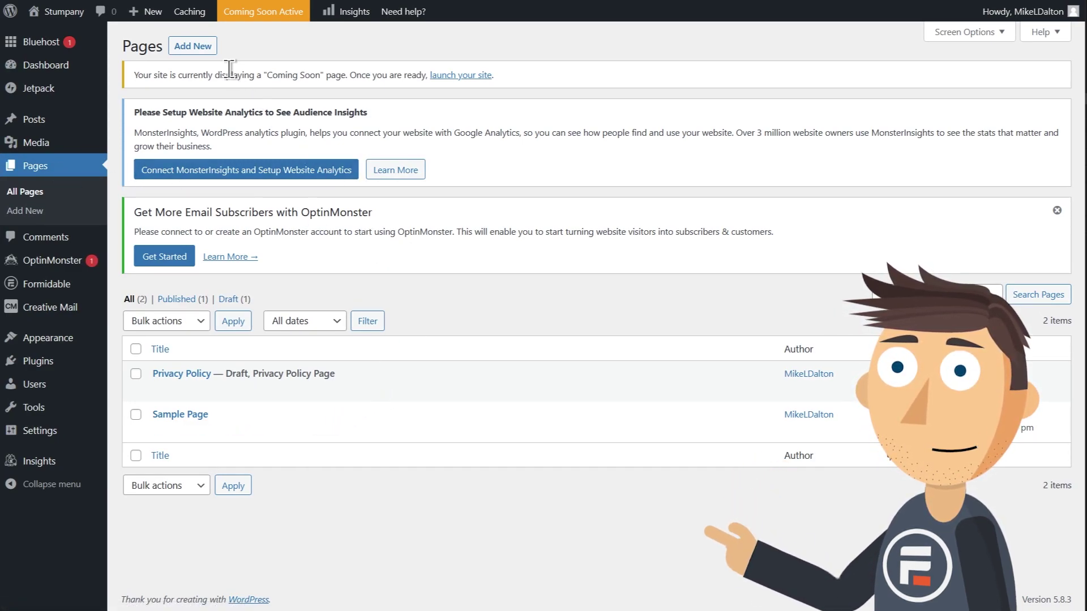
click(205, 52)
click(629, 127)
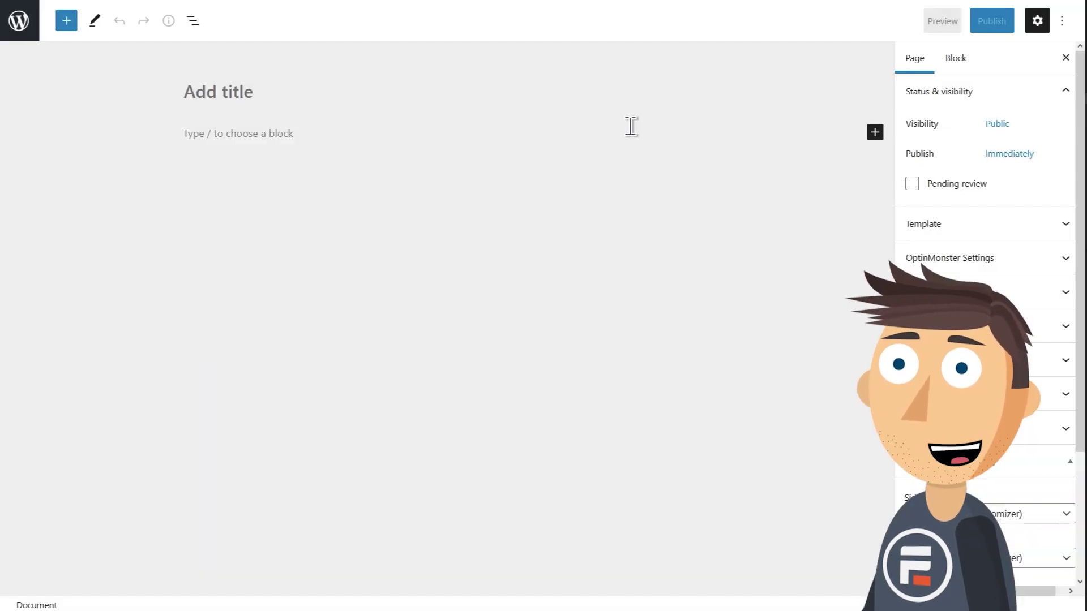
text(About Us)
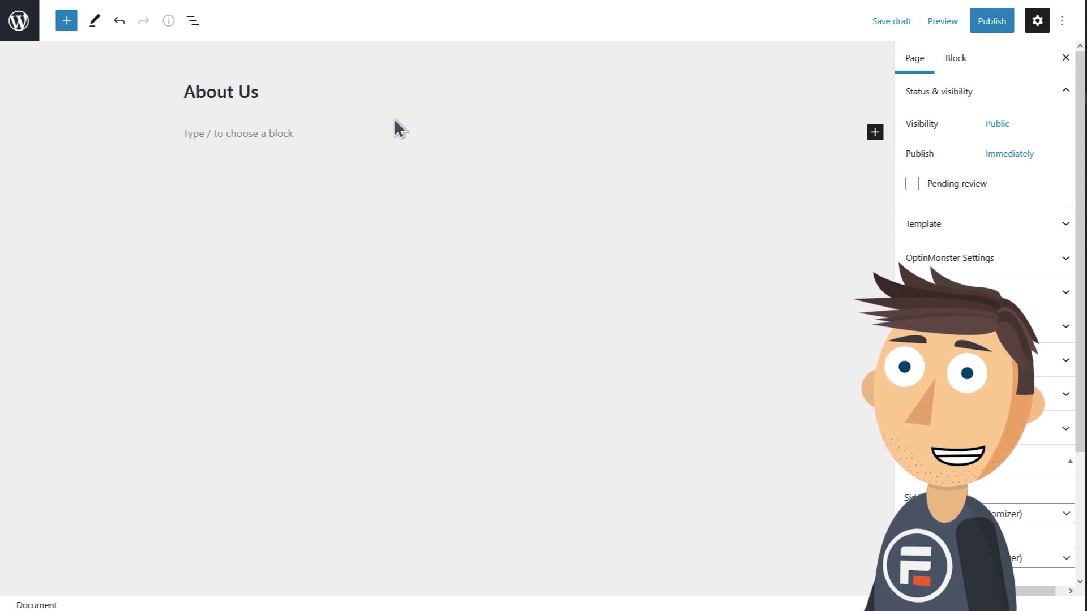
click(380, 137)
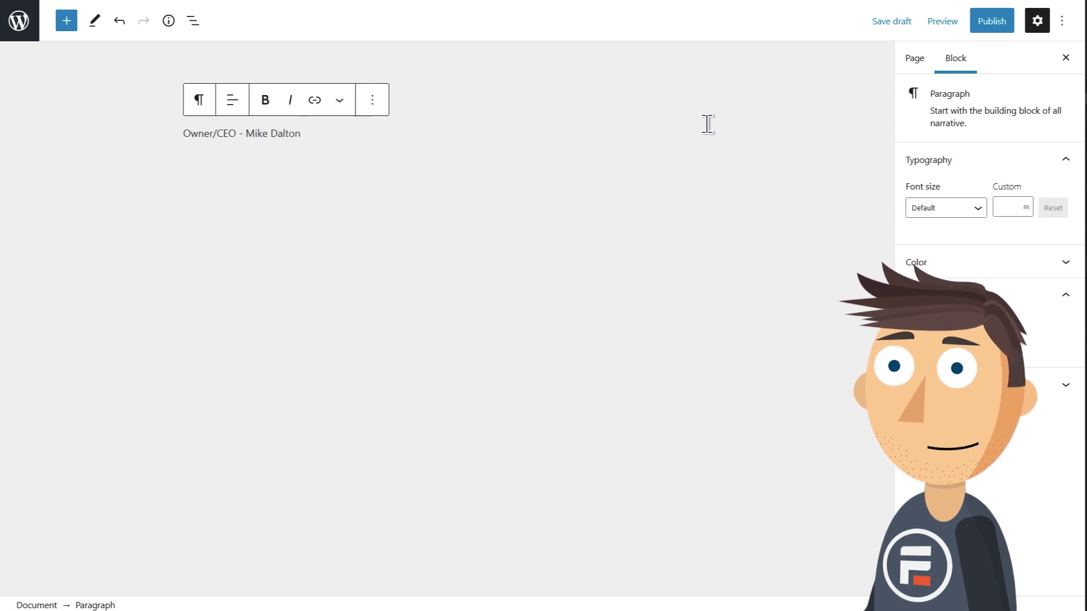
click(998, 22)
click(948, 25)
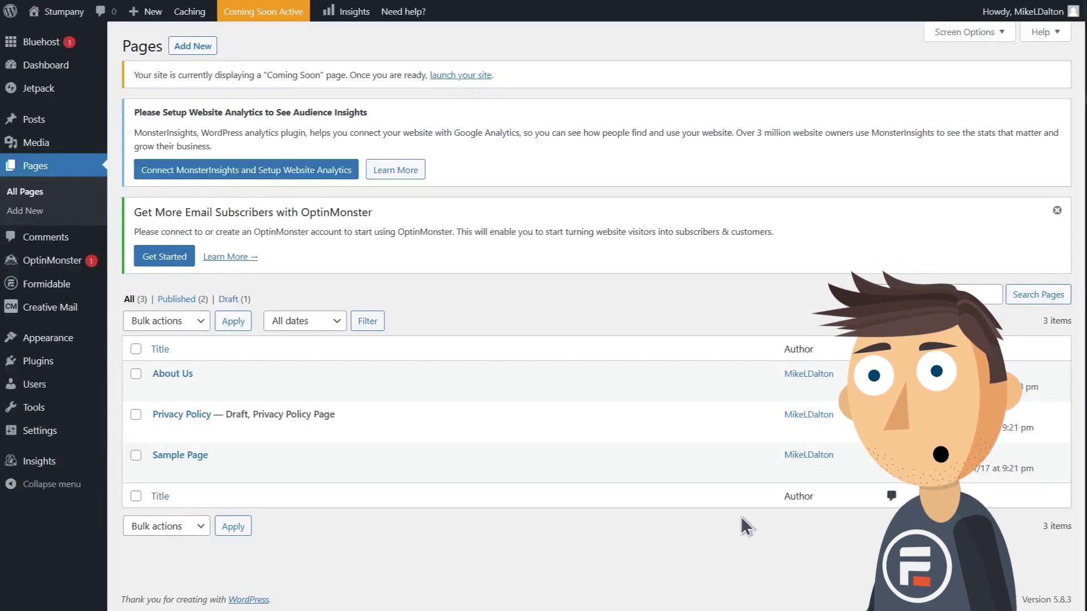
mouse_move(30, 286)
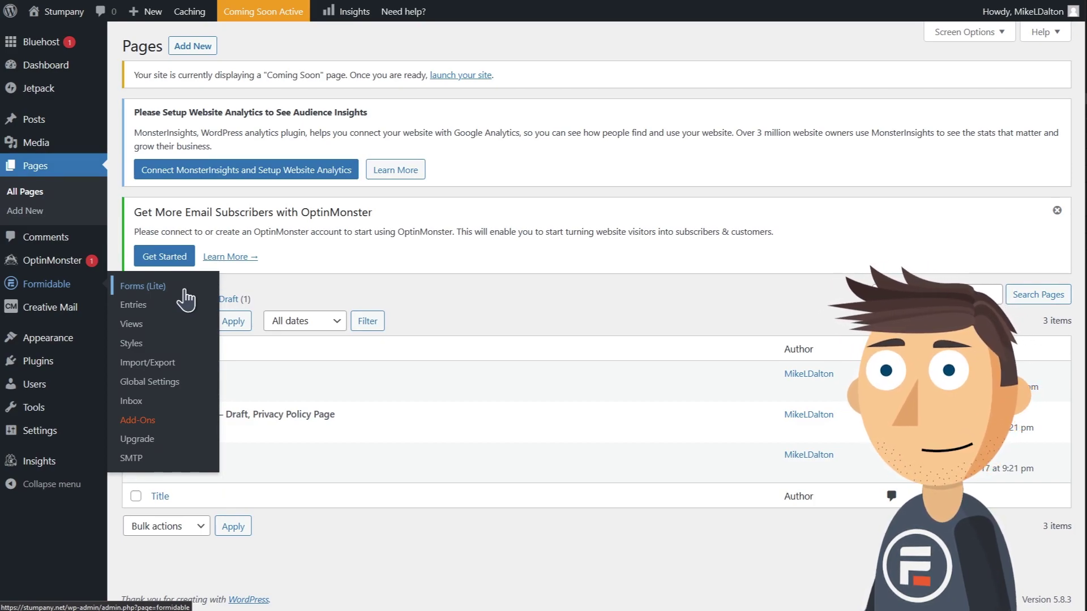
Review the Formidable Contact Us form and start a new page titled 'Contact Us'.
click(192, 290)
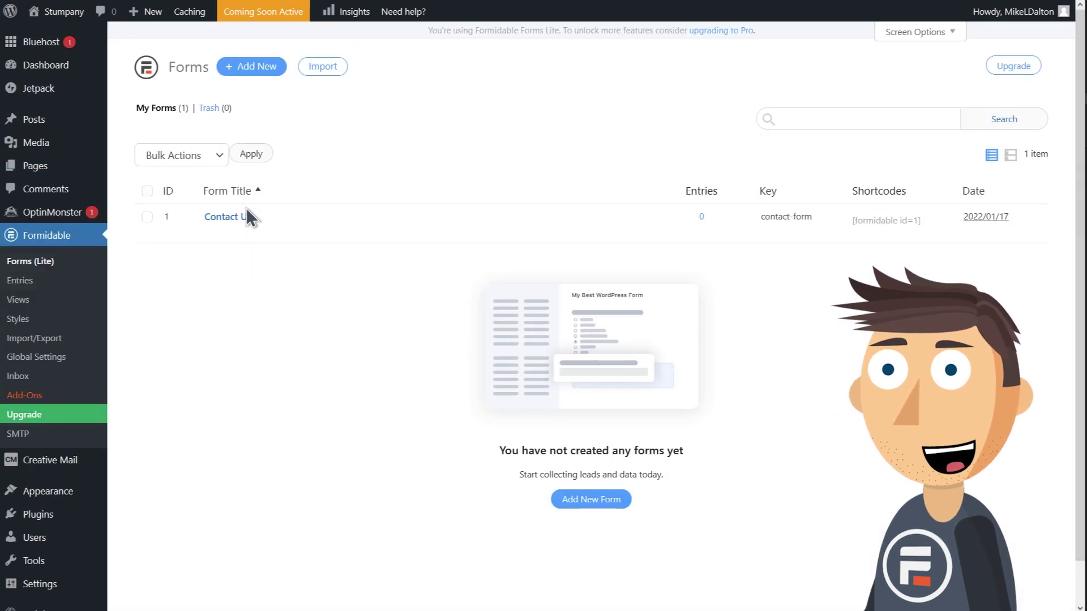
click(239, 218)
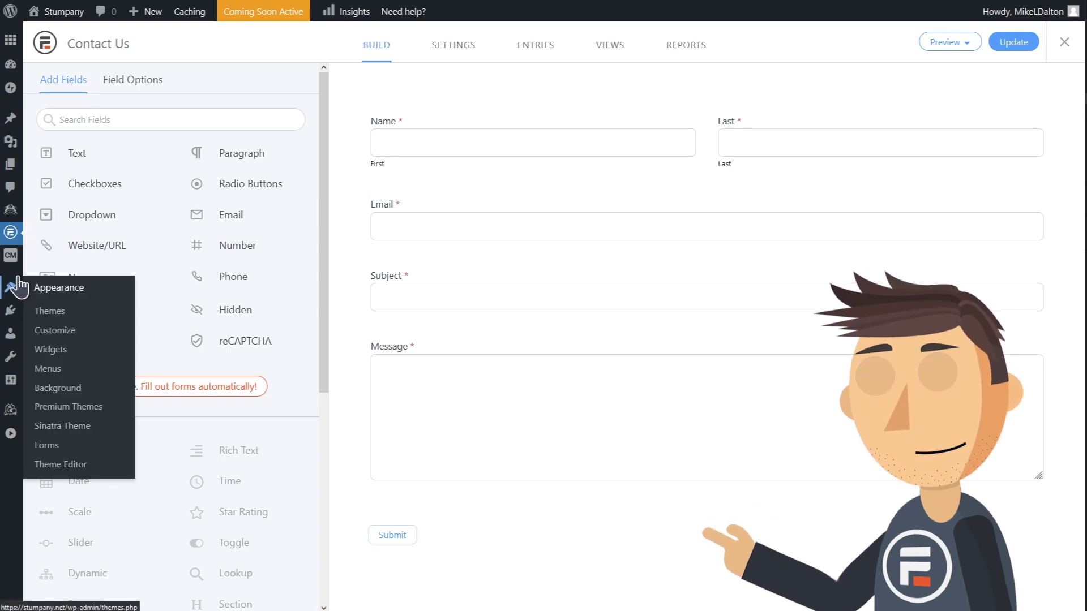
mouse_move(10, 164)
click(53, 206)
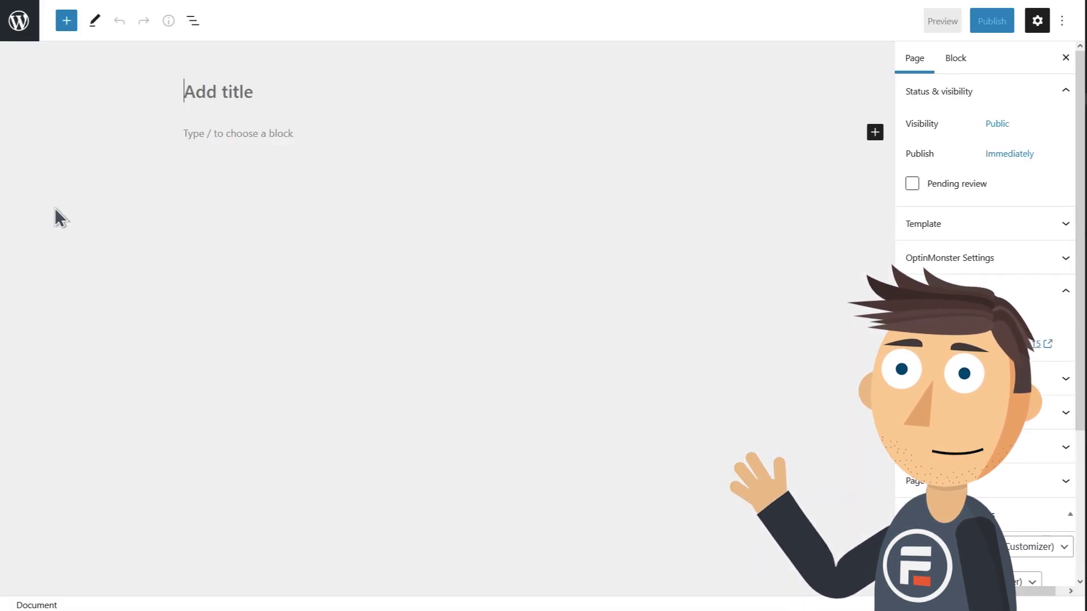
text(Contact Us)
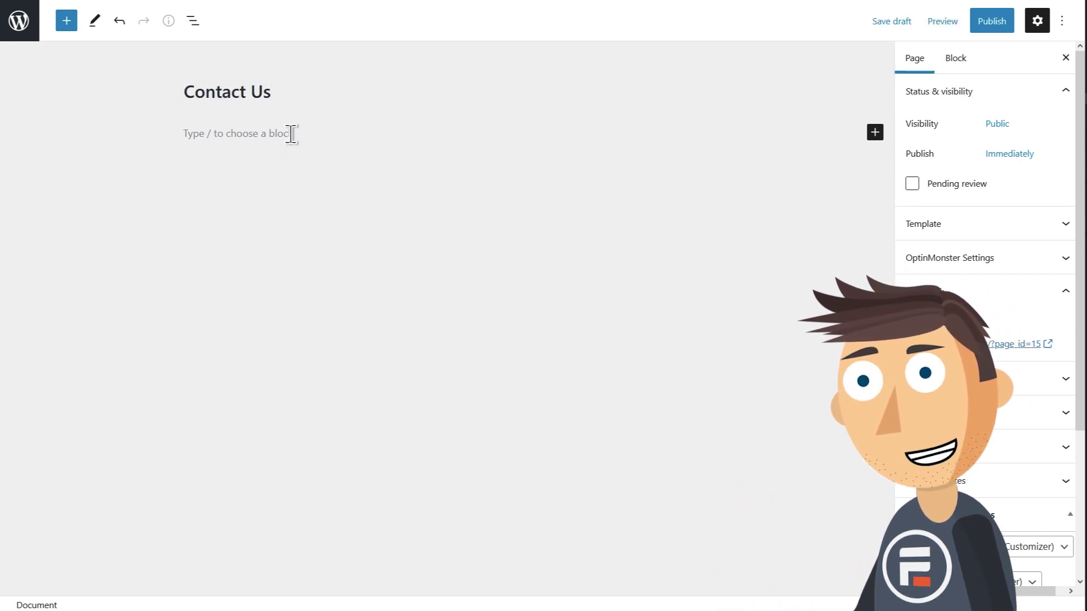
click(290, 134)
Embed the Contact Us form via a Formidable Forms block and publish the page.
click(696, 133)
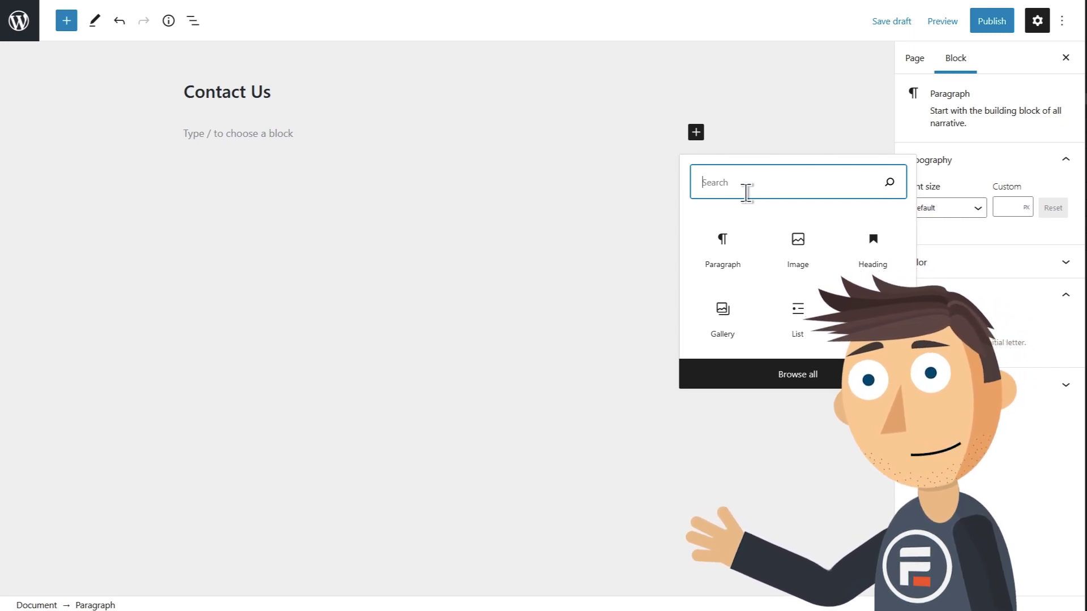
text(formi)
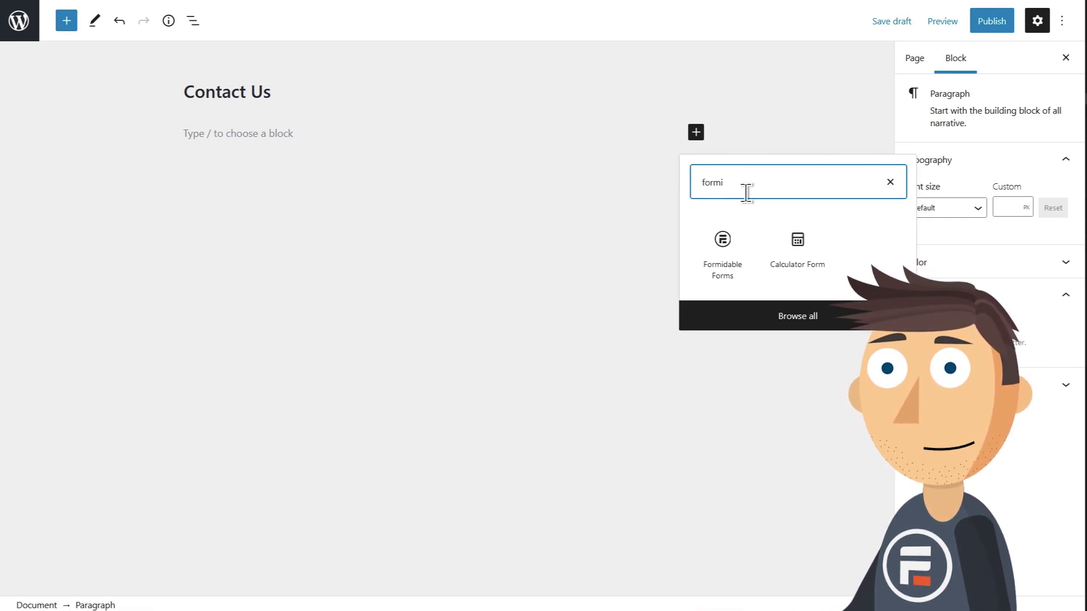
click(724, 259)
click(480, 285)
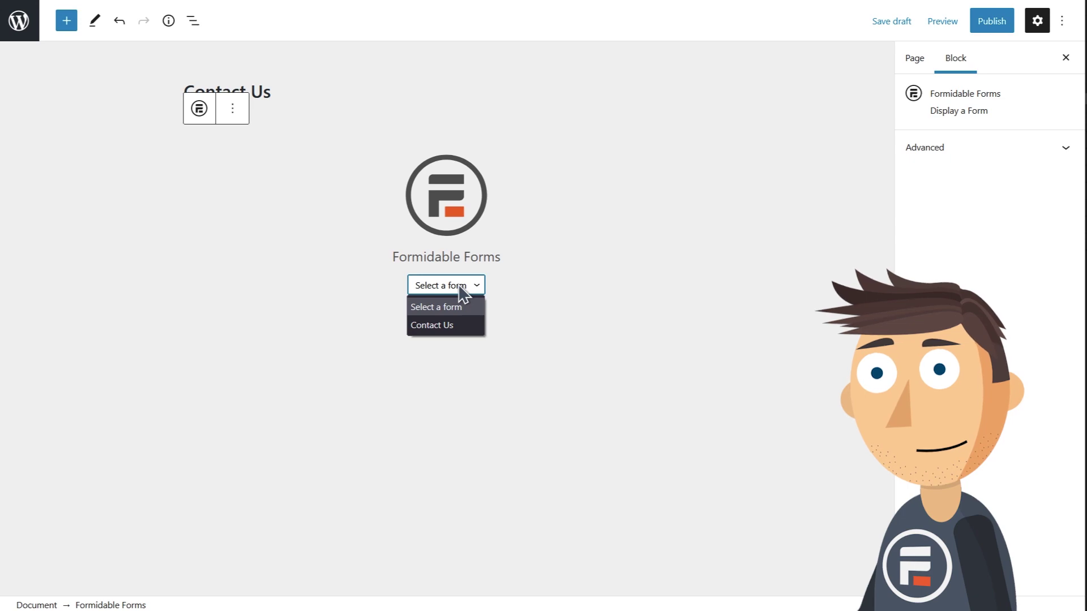
click(444, 324)
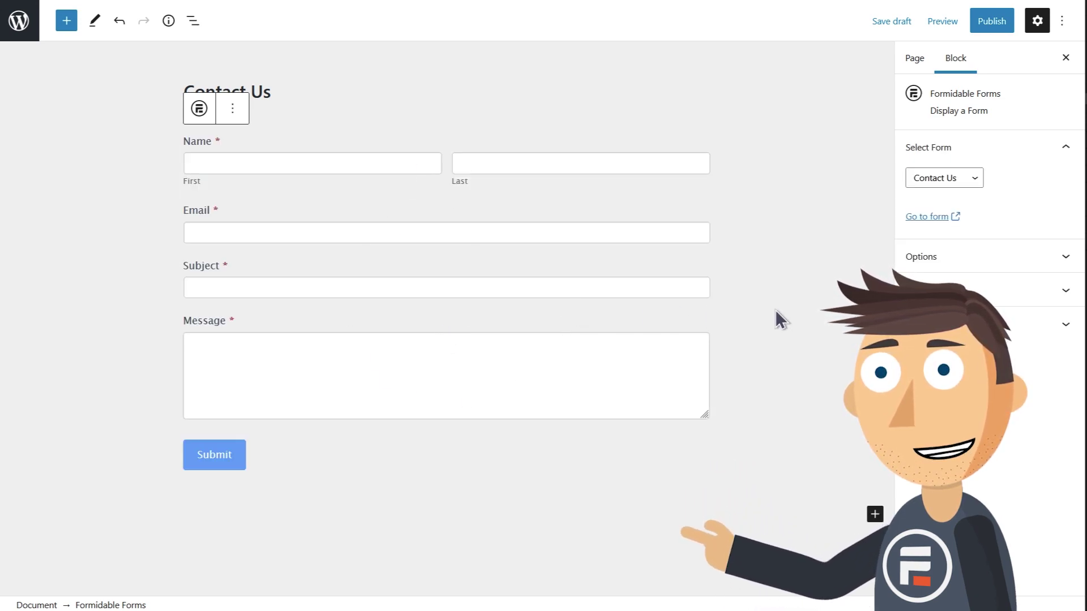
click(988, 25)
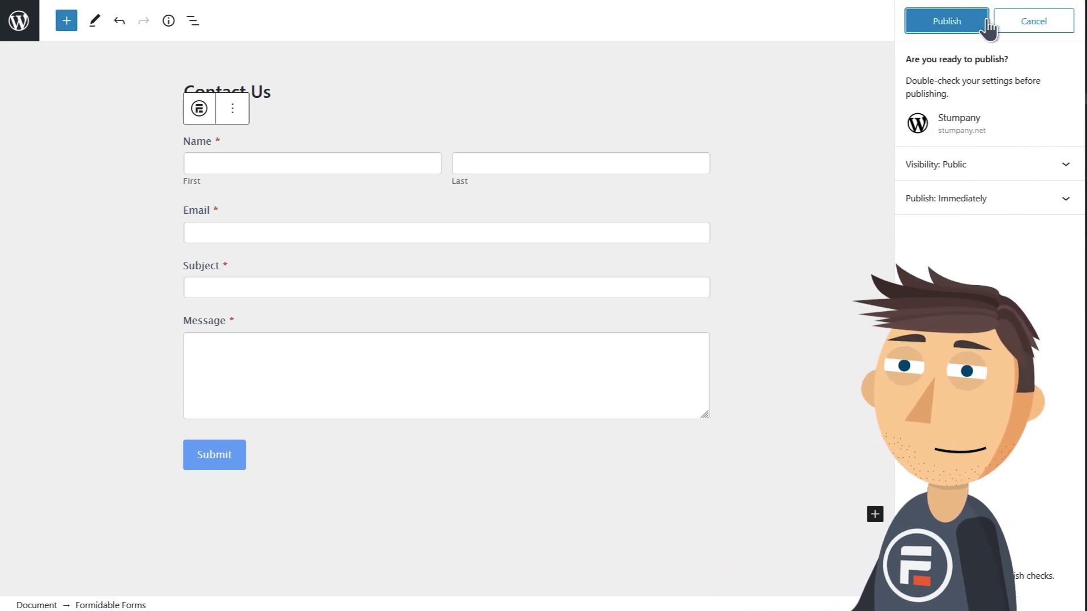
click(968, 23)
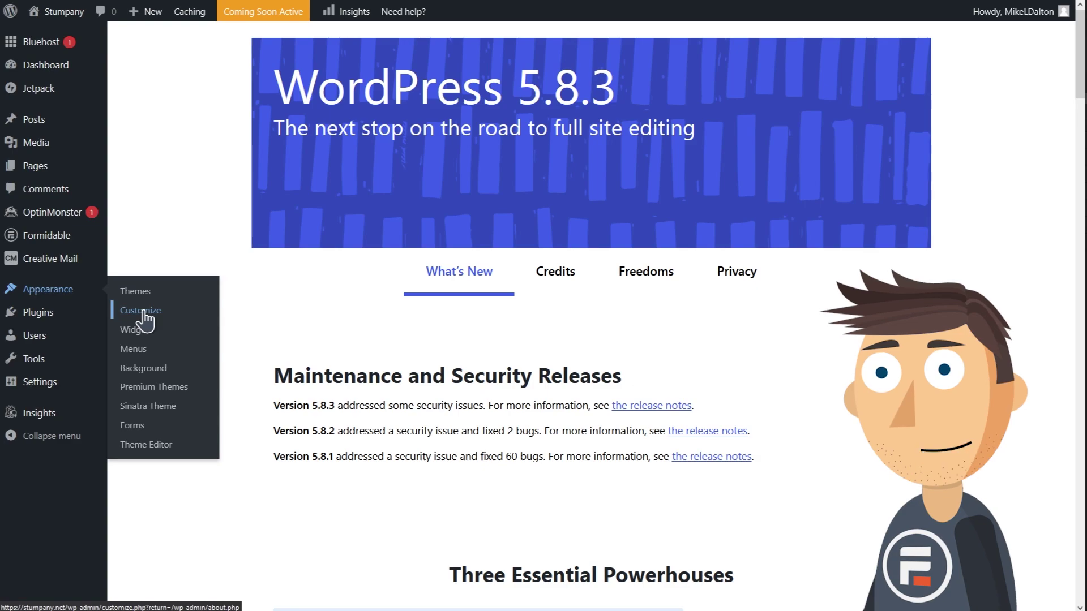
In the Customizer, add About Us and Contact Us to Main Menu, drop Sample Page, and publish.
click(145, 313)
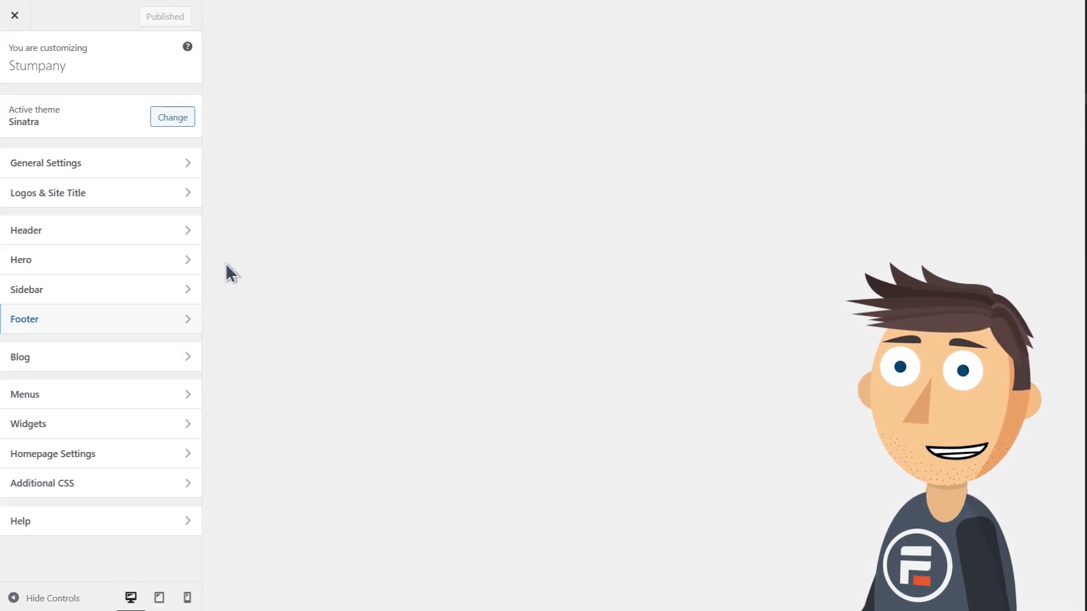
click(101, 394)
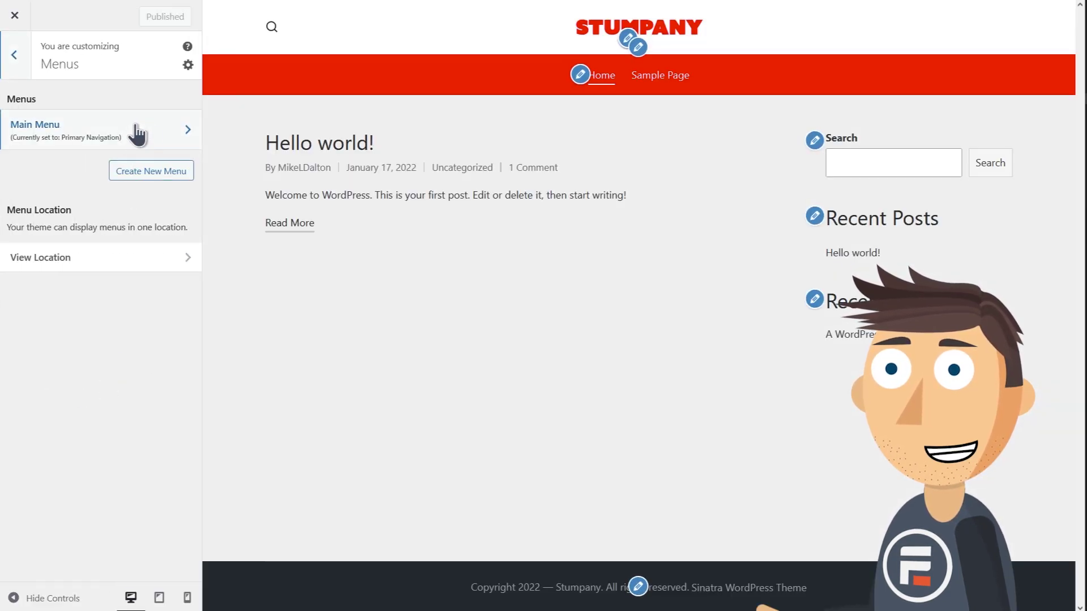
click(152, 131)
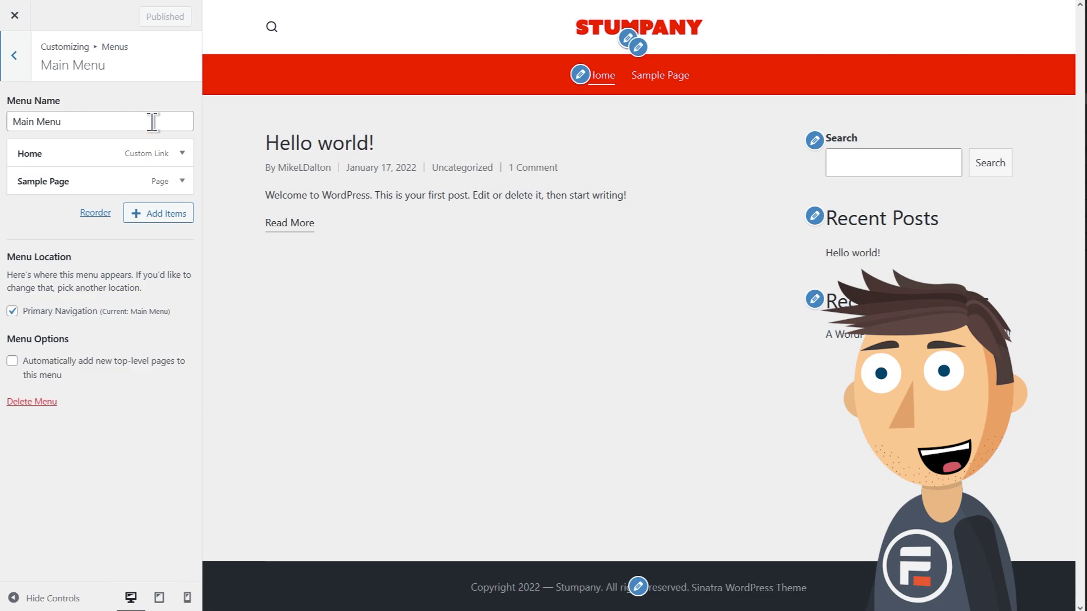
click(150, 214)
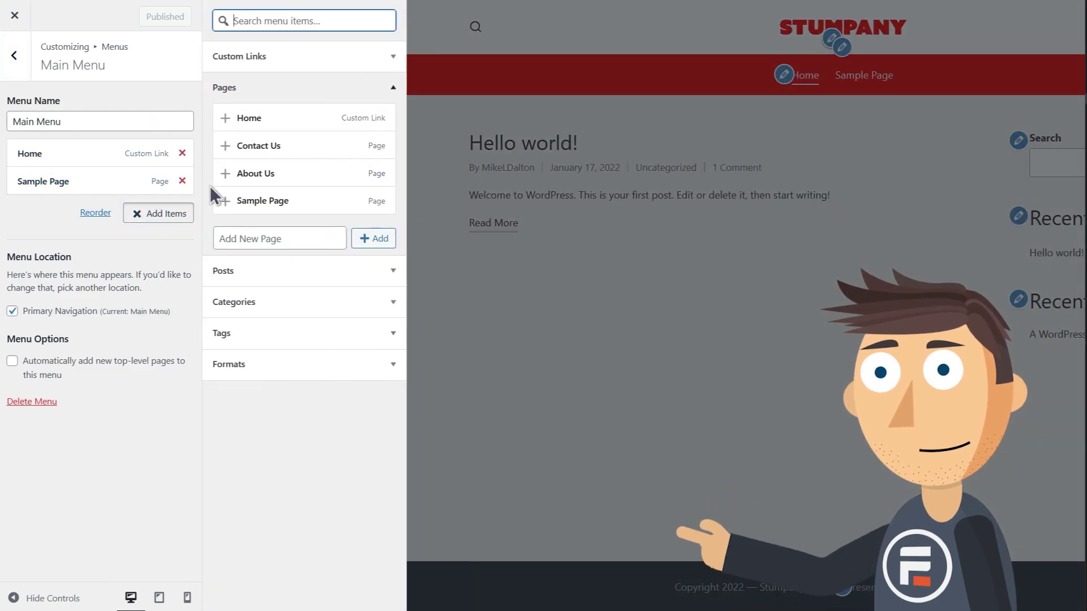
click(224, 174)
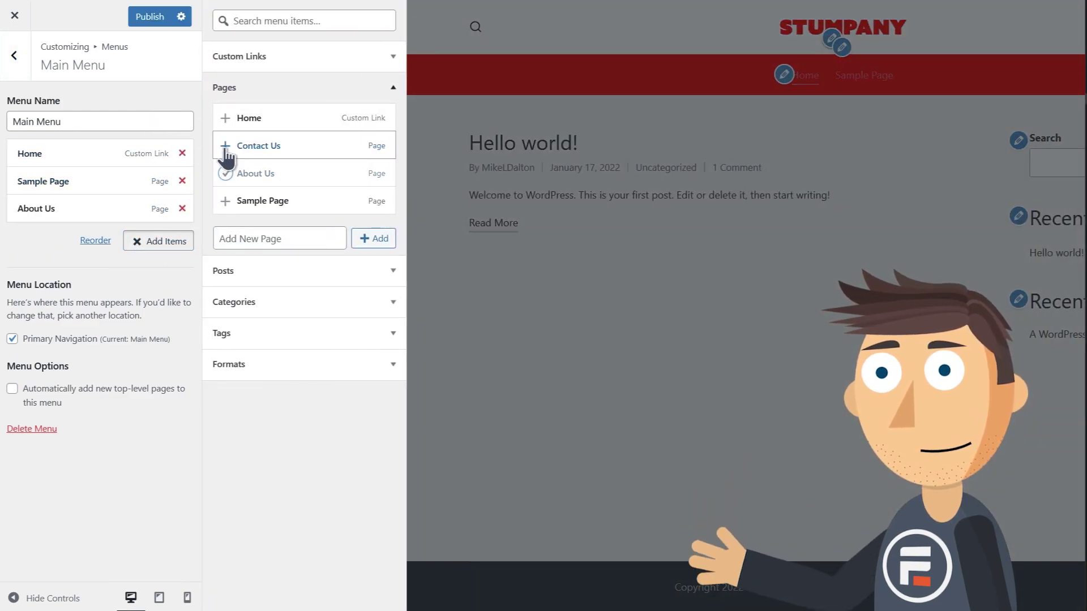
click(225, 146)
click(181, 180)
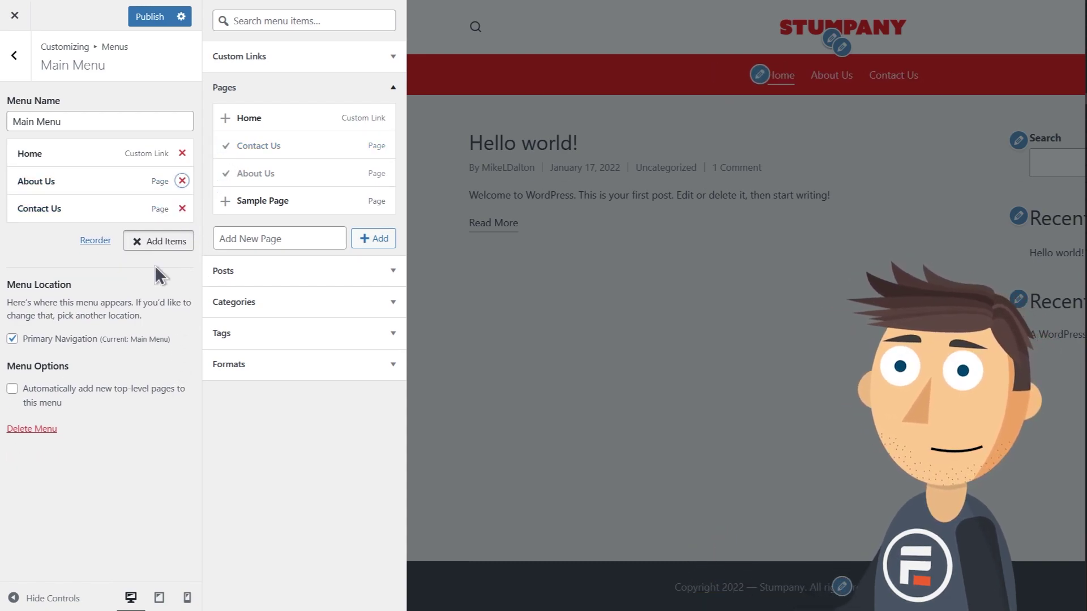
click(14, 55)
click(150, 17)
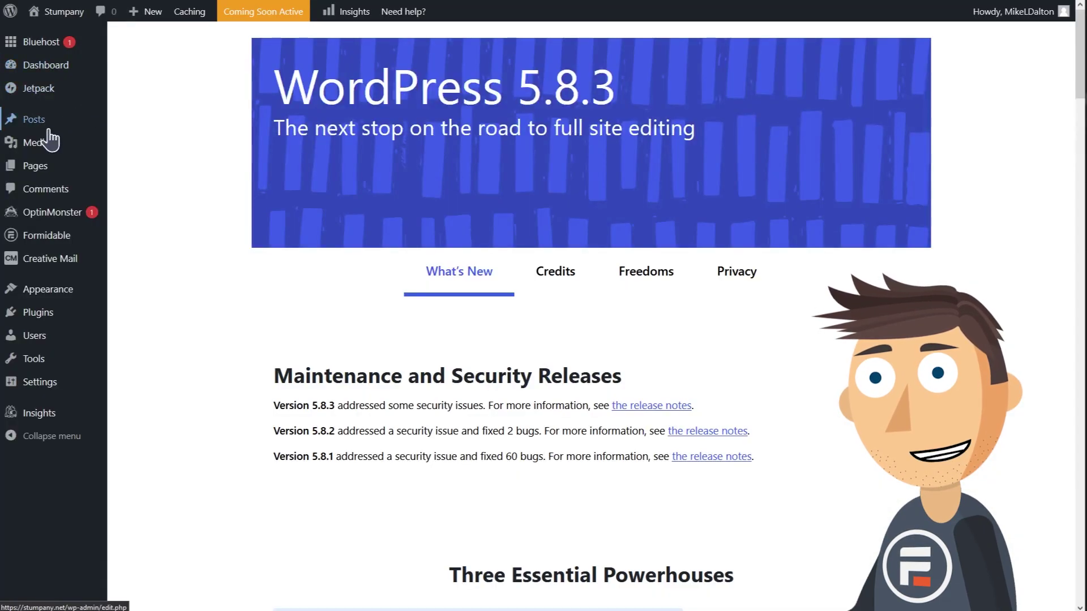
Publish a post titled 'How to Market Your Stupid Company' with pasted lorem ipsum paragraphs.
click(57, 126)
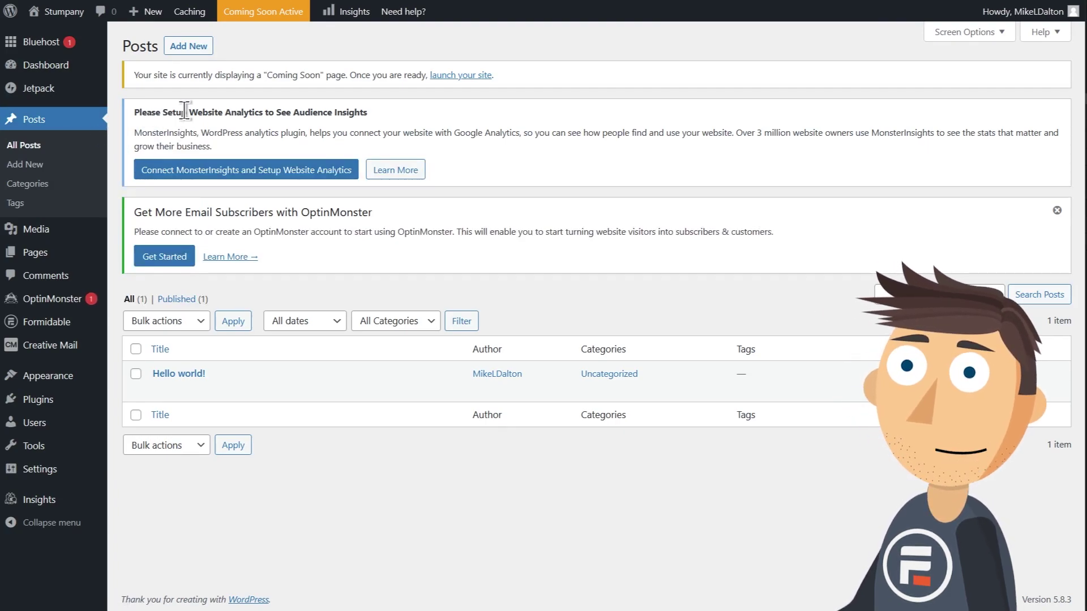
click(191, 50)
text(How to M)
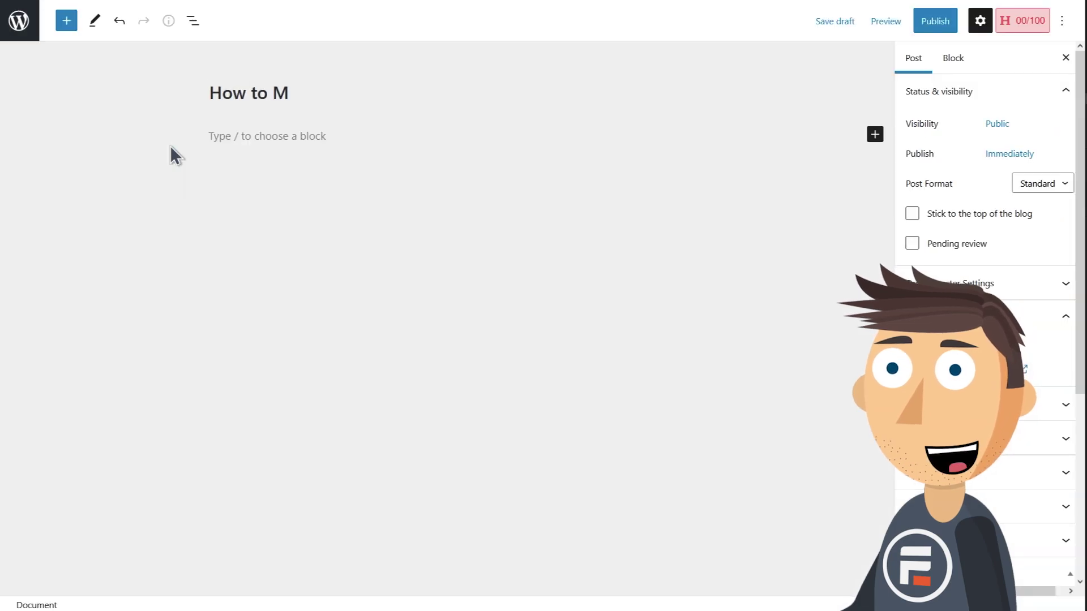
text(arket Your Stupid Company)
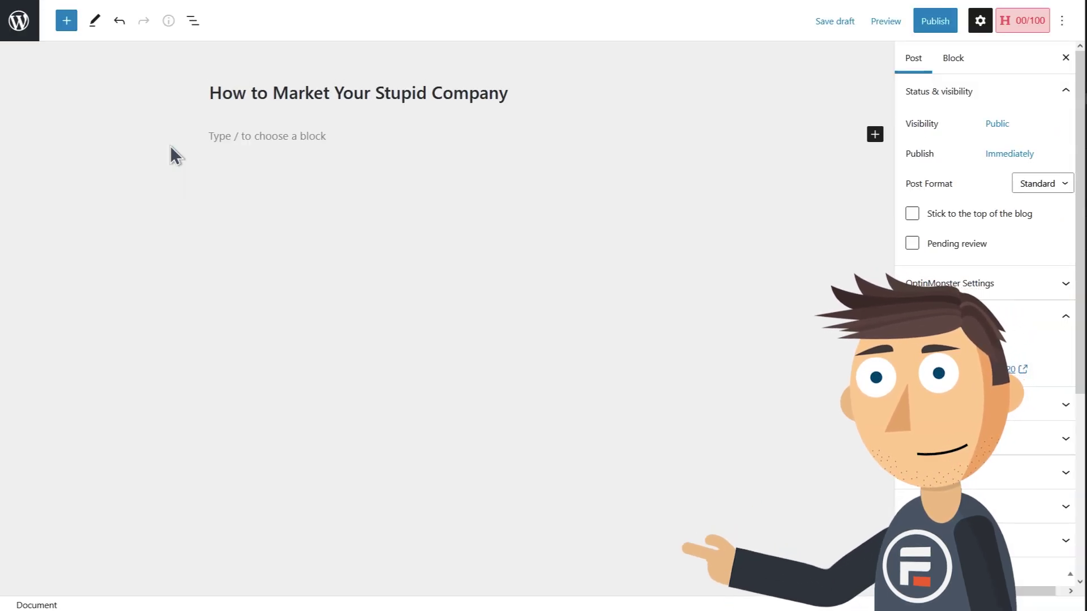
click(251, 164)
key(ctrl+v)
scroll(520, 303, up, 6)
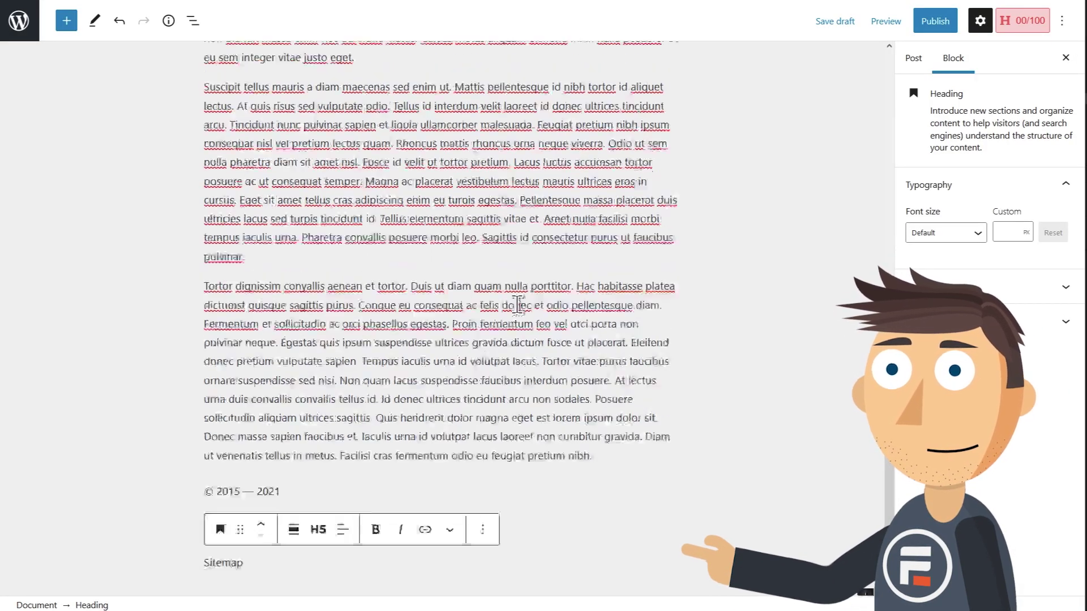
scroll(519, 303, up, 5)
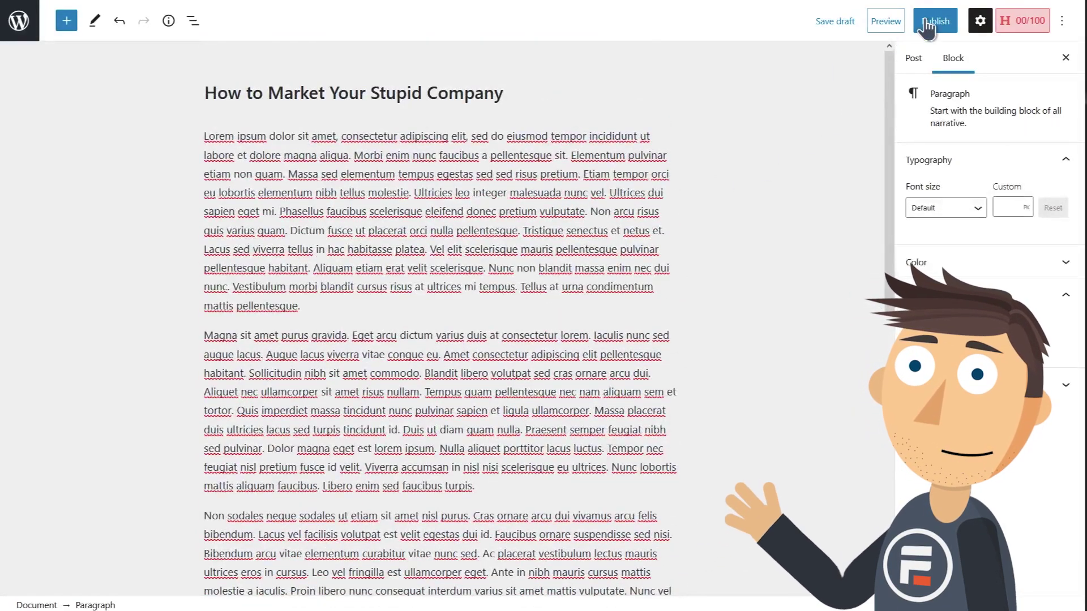
click(935, 22)
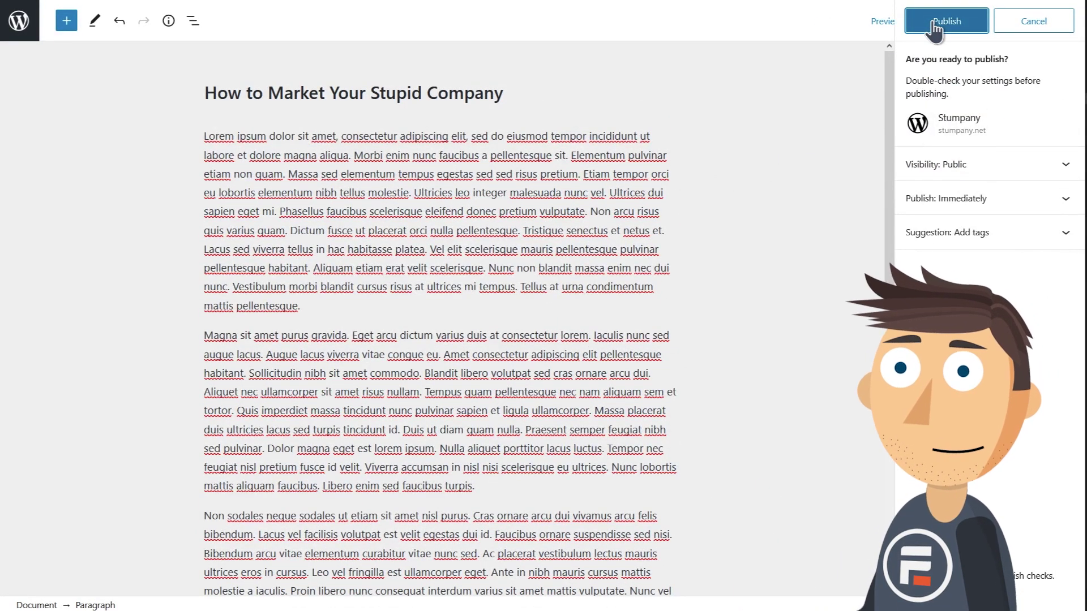
click(934, 22)
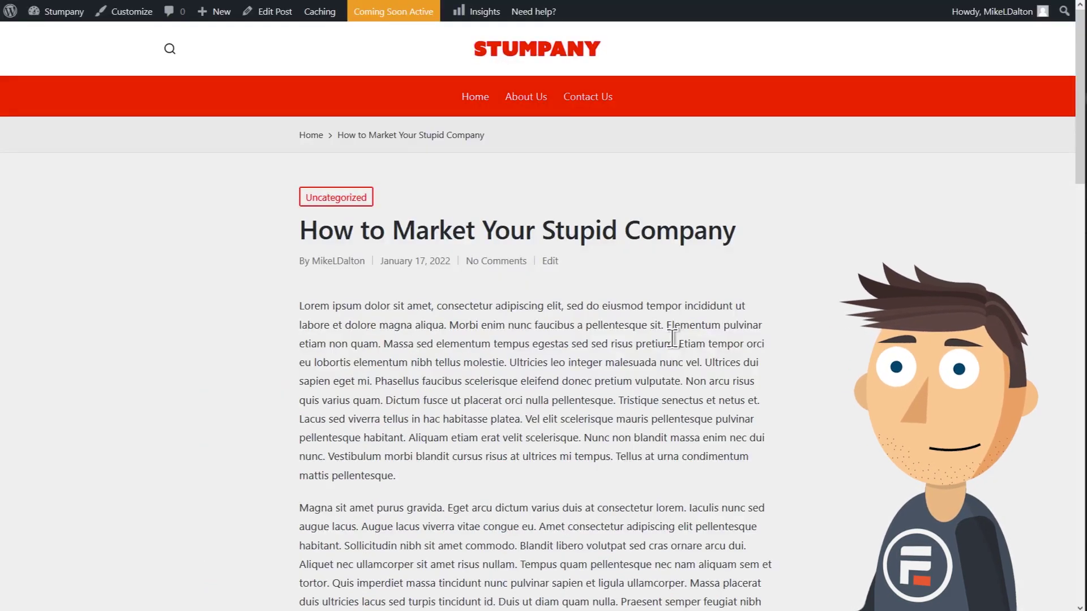
Replace the homepage's Name/Company Name heading with 'Stumpany'.
click(480, 102)
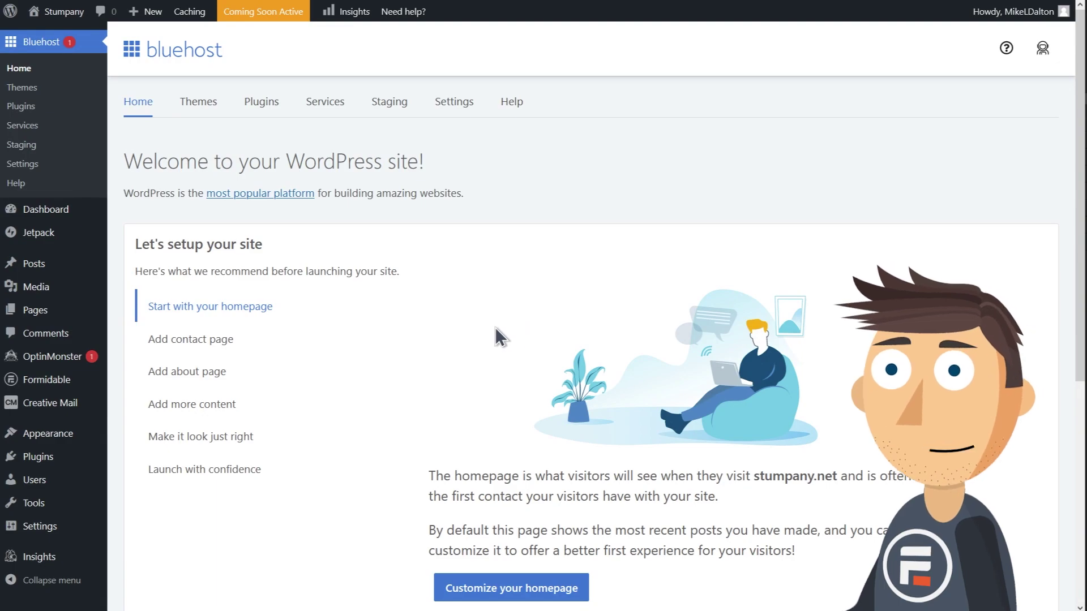
click(447, 592)
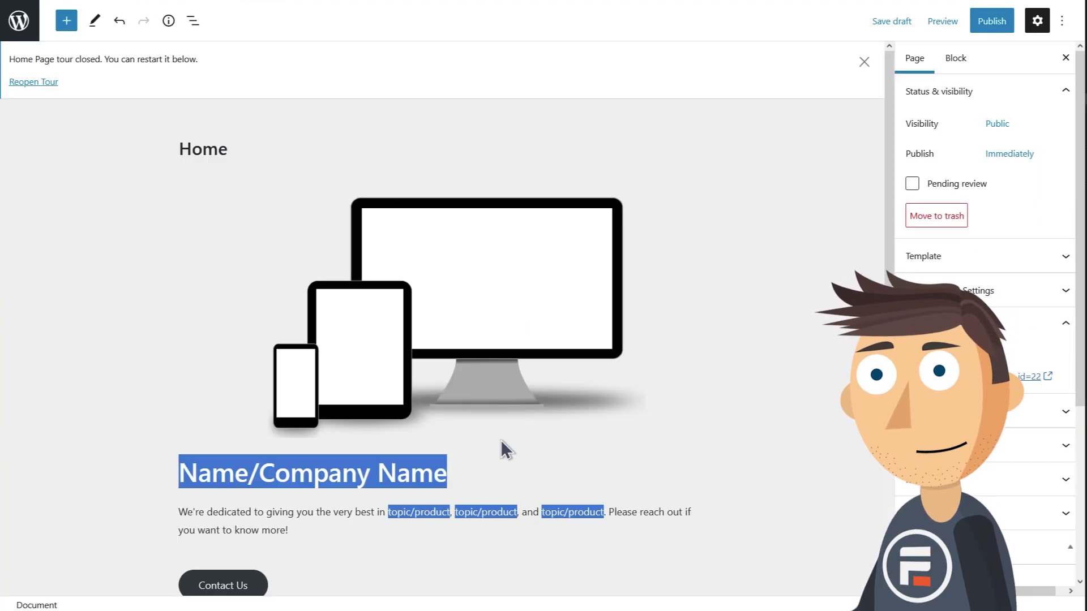
click(436, 473)
drag(436, 473, 202, 462)
text(Stumpany)
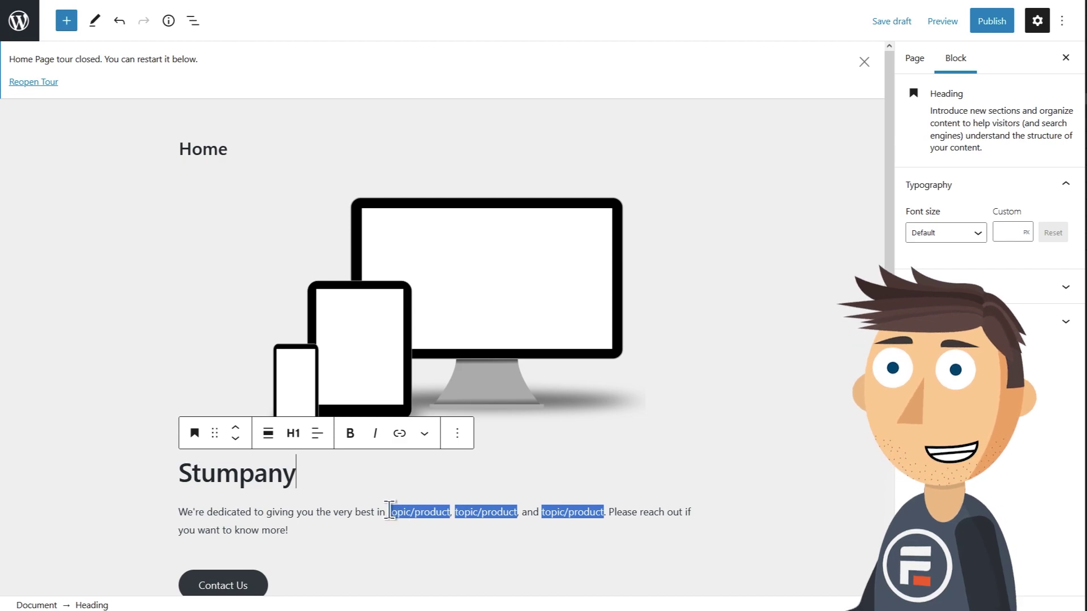
Replace the intro's topic/product placeholders with 'very dumb marketing solutions'.
drag(389, 511, 518, 512)
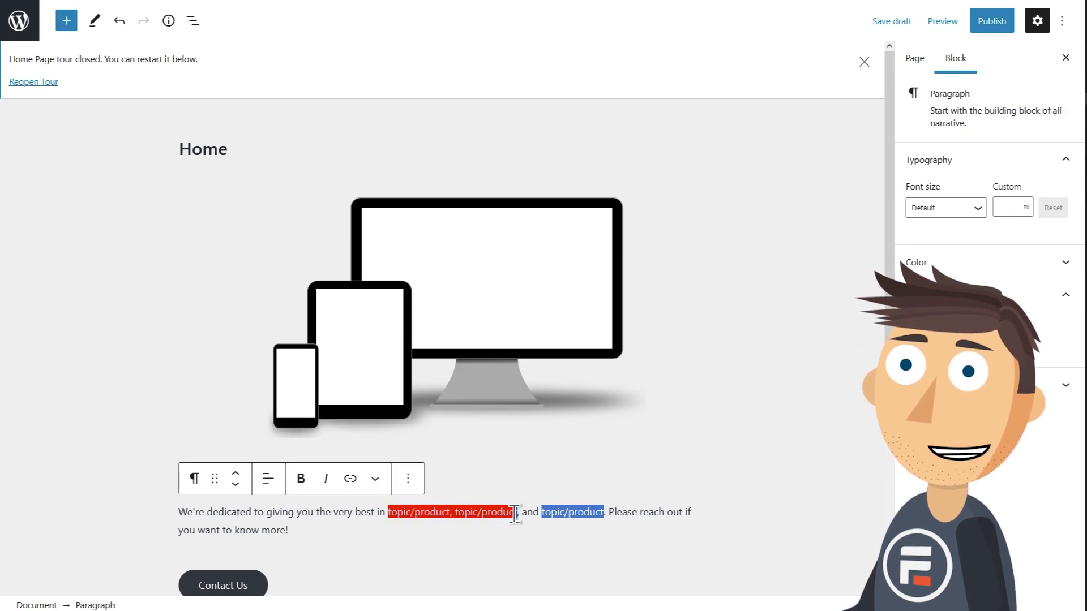
text(very du)
text(mb marketing solutions)
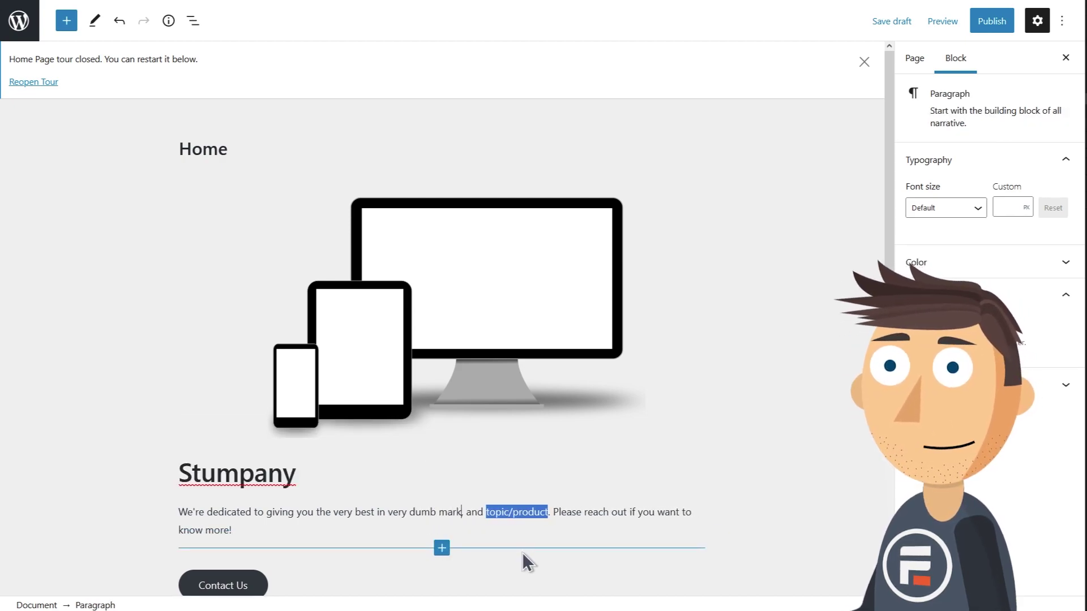
key(Delete)
key(Delete)
key(Delete)
key(Delete)
key(Delete)
key(Delete)
key(Delete)
key(Delete)
key(Delete)
key(Delete)
key(Delete)
key(Delete)
key(Delete)
key(Delete)
key(Delete)
key(Delete)
key(Delete)
key(Delete)
key(Delete)
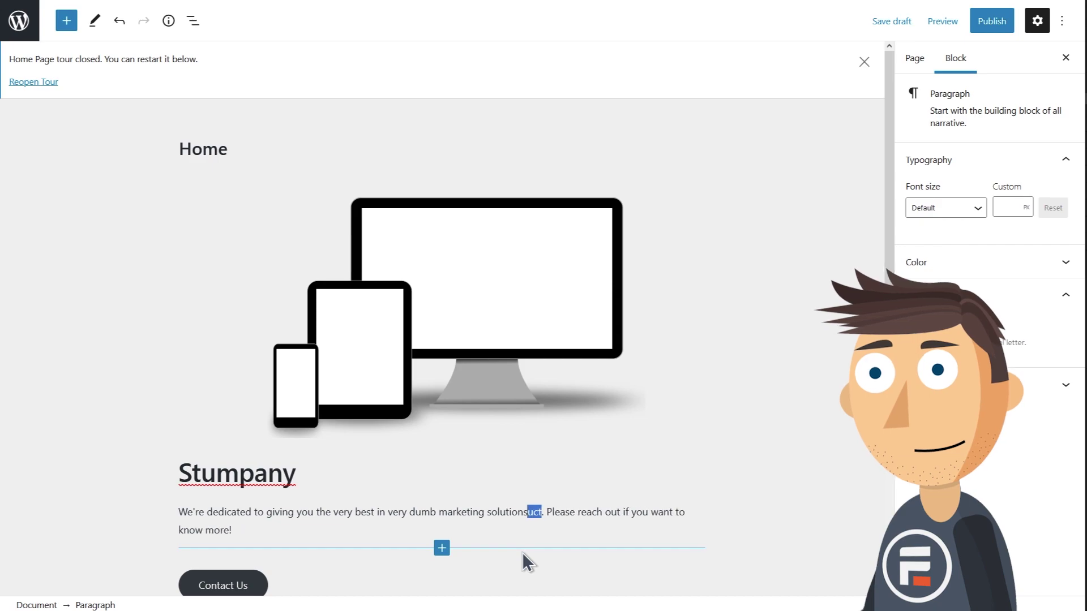
scroll(552, 429, down, 3)
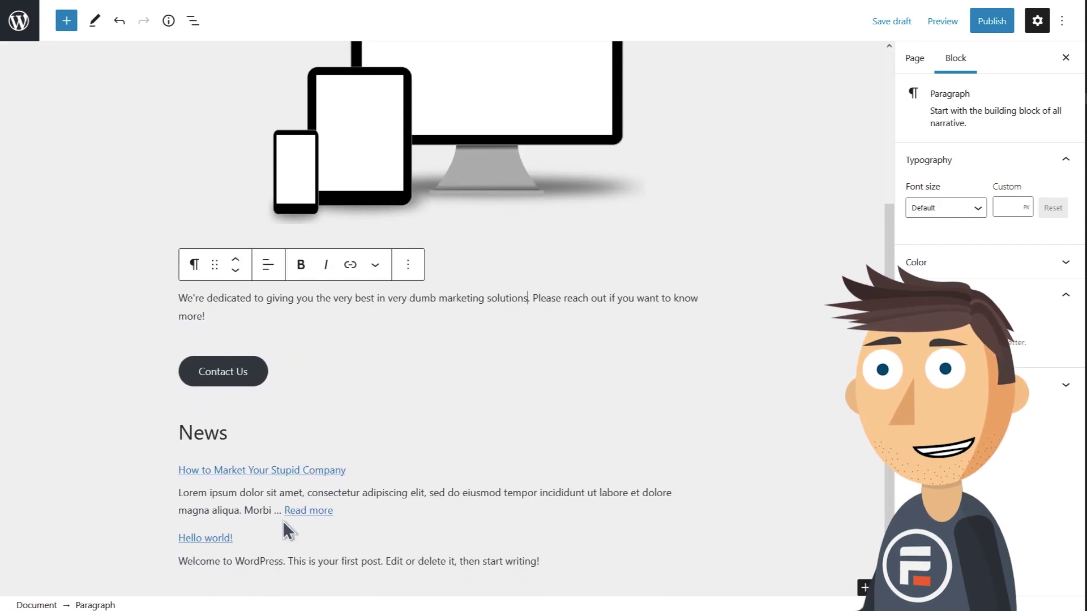
scroll(418, 509, up, 4)
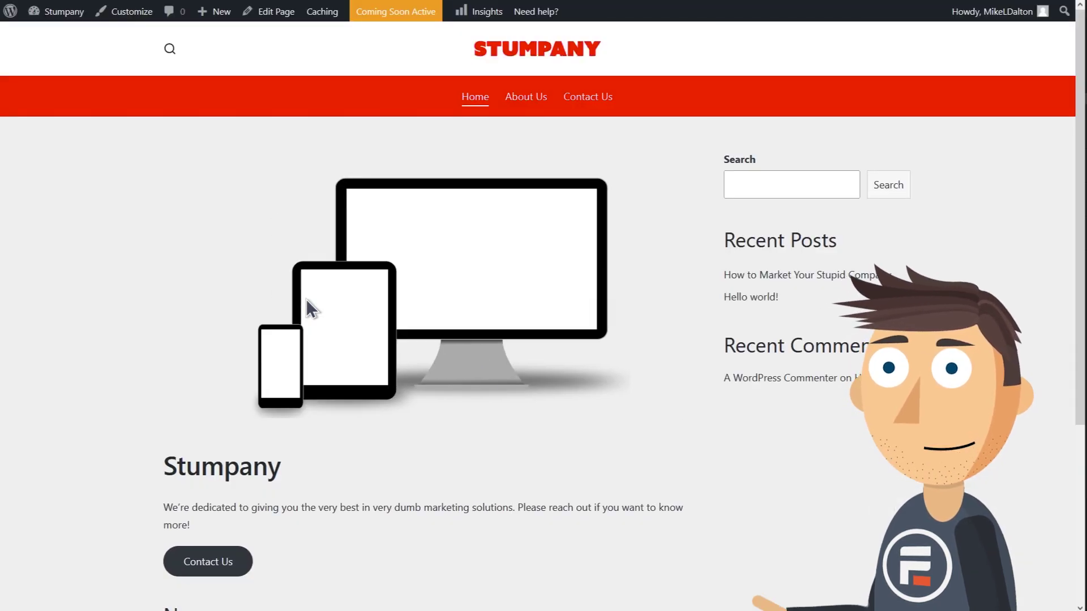
scroll(357, 353, down, 3)
scroll(354, 346, down, 1)
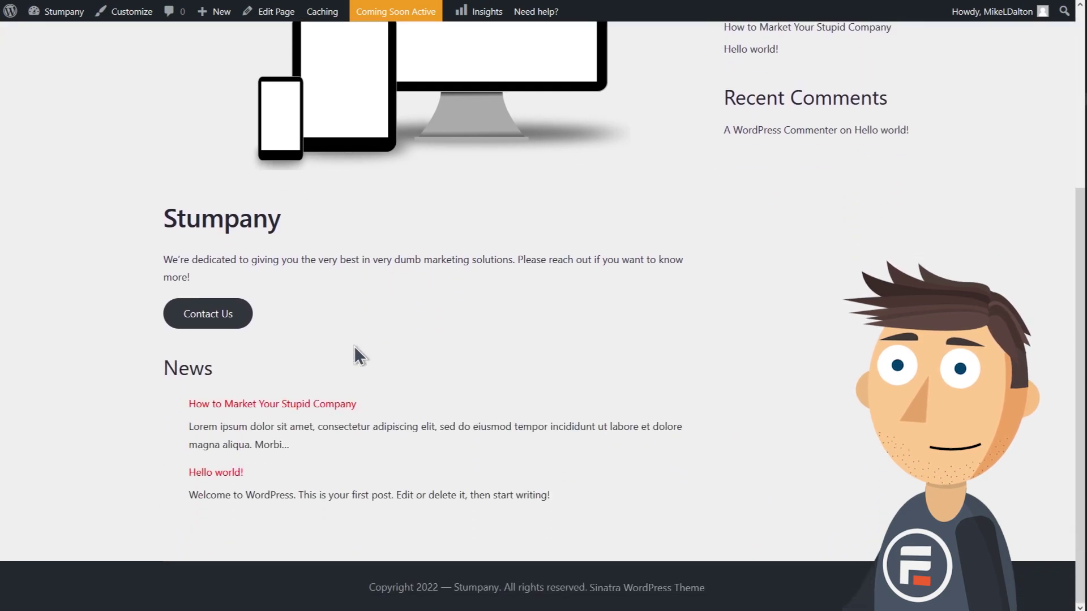
scroll(354, 345, up, 5)
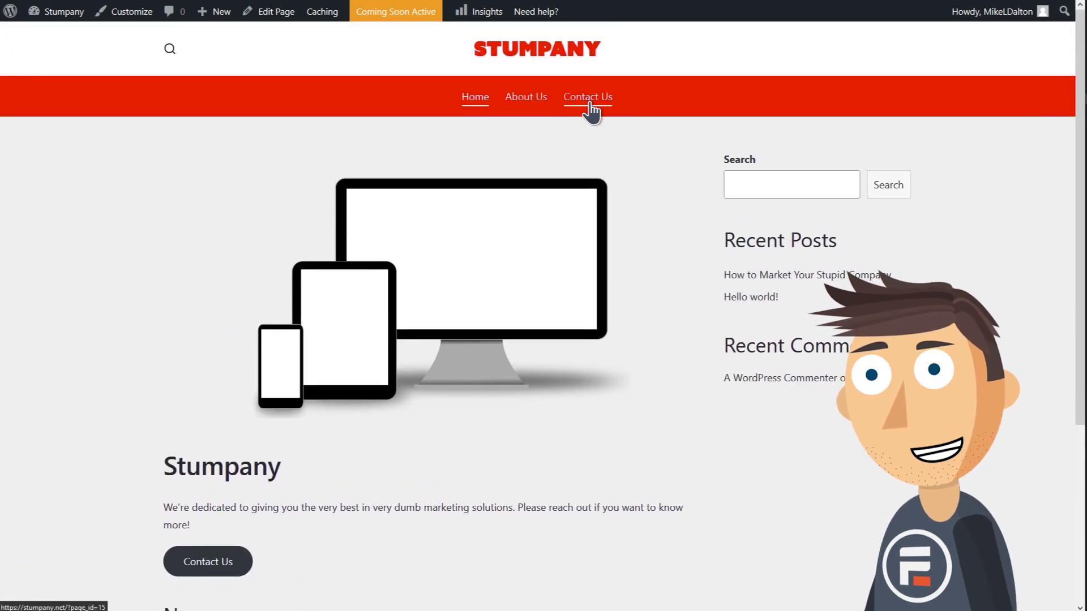
click(589, 106)
click(526, 97)
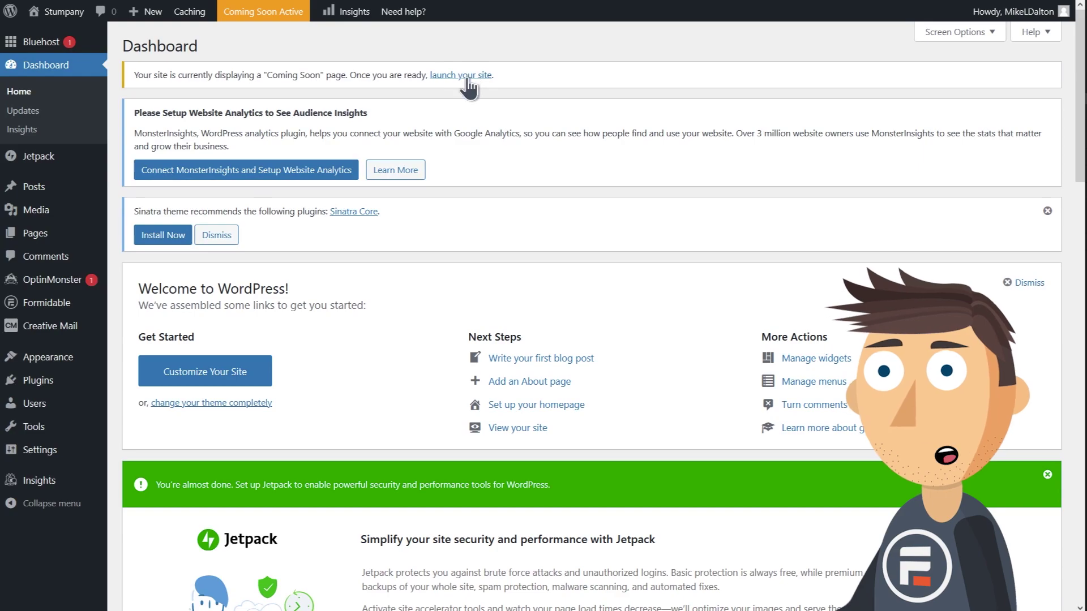
click(468, 79)
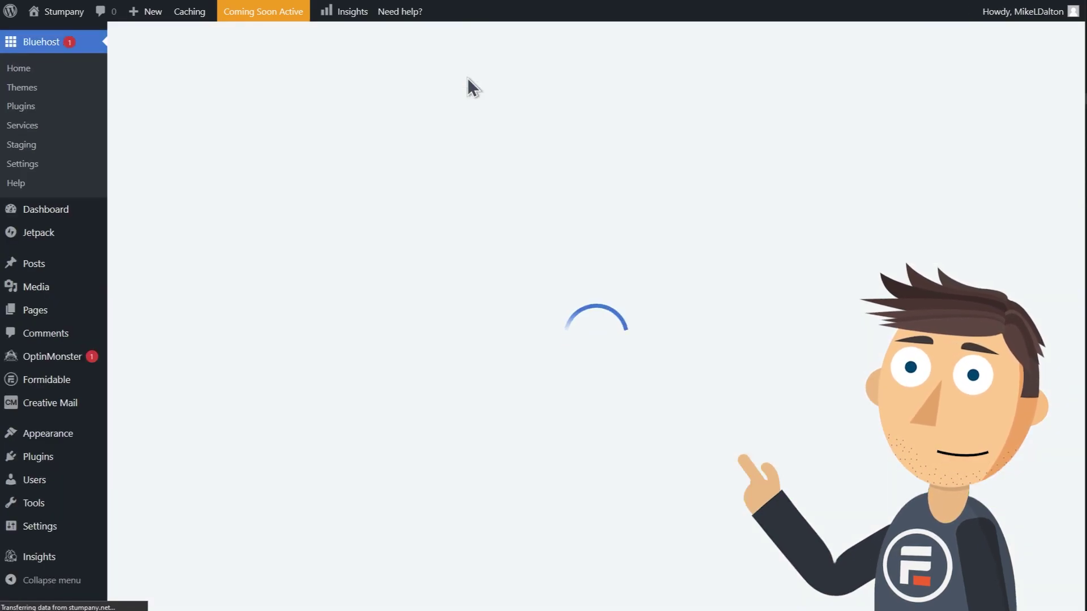